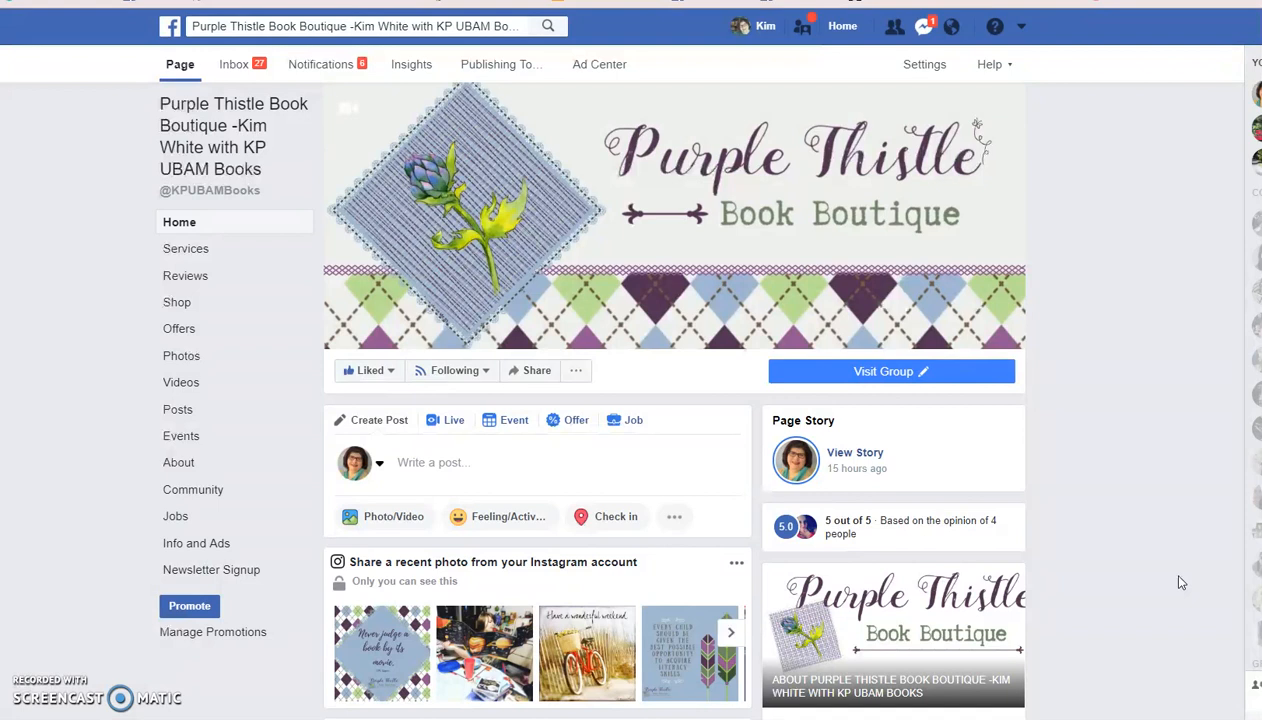
- Look through the business page's sections down to the scheduled "Books about Nature" video premiere post and return to the post composer
left_click(1163, 582)
scroll(563, 475, "down", 12)
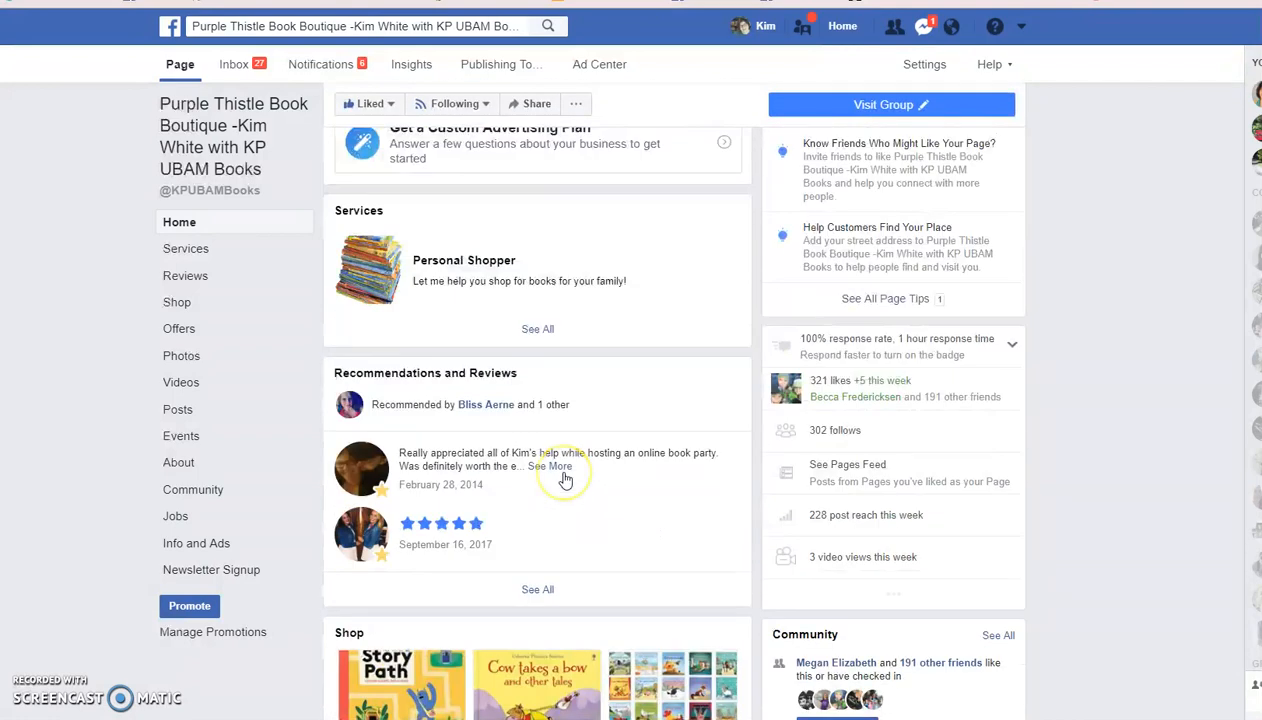
scroll(565, 481, "down", 6)
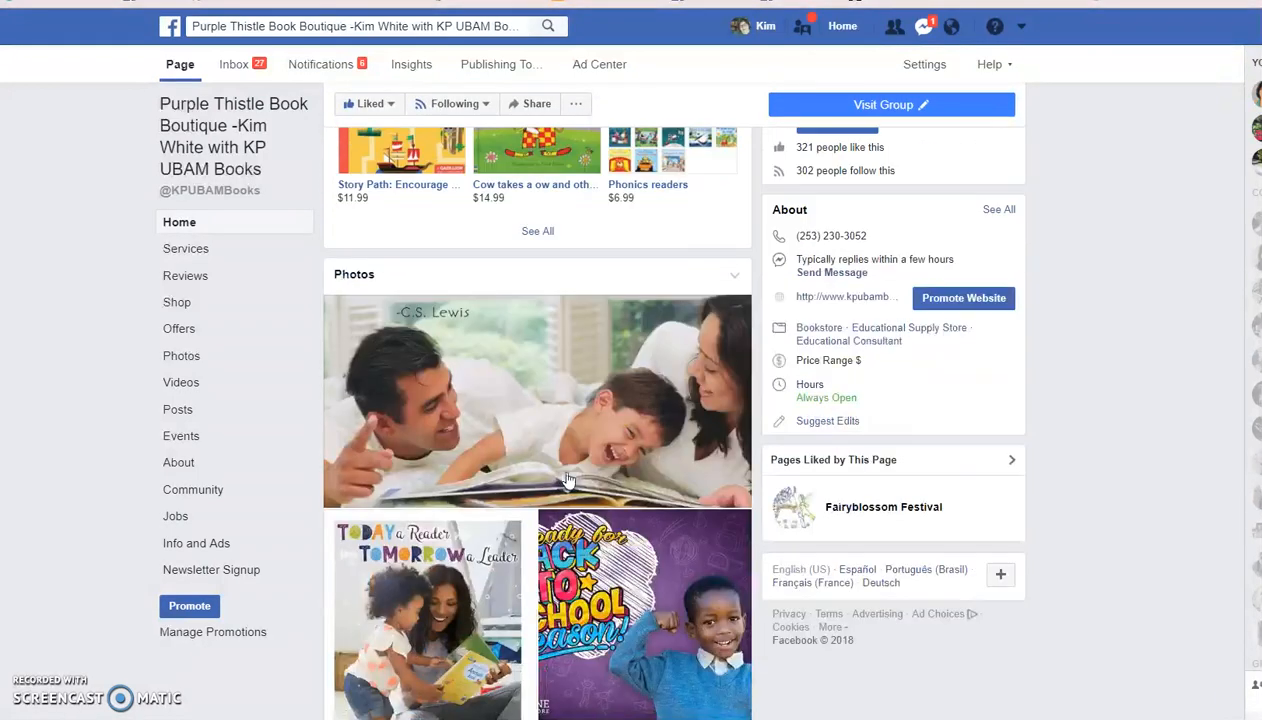
scroll(570, 480, "down", 7)
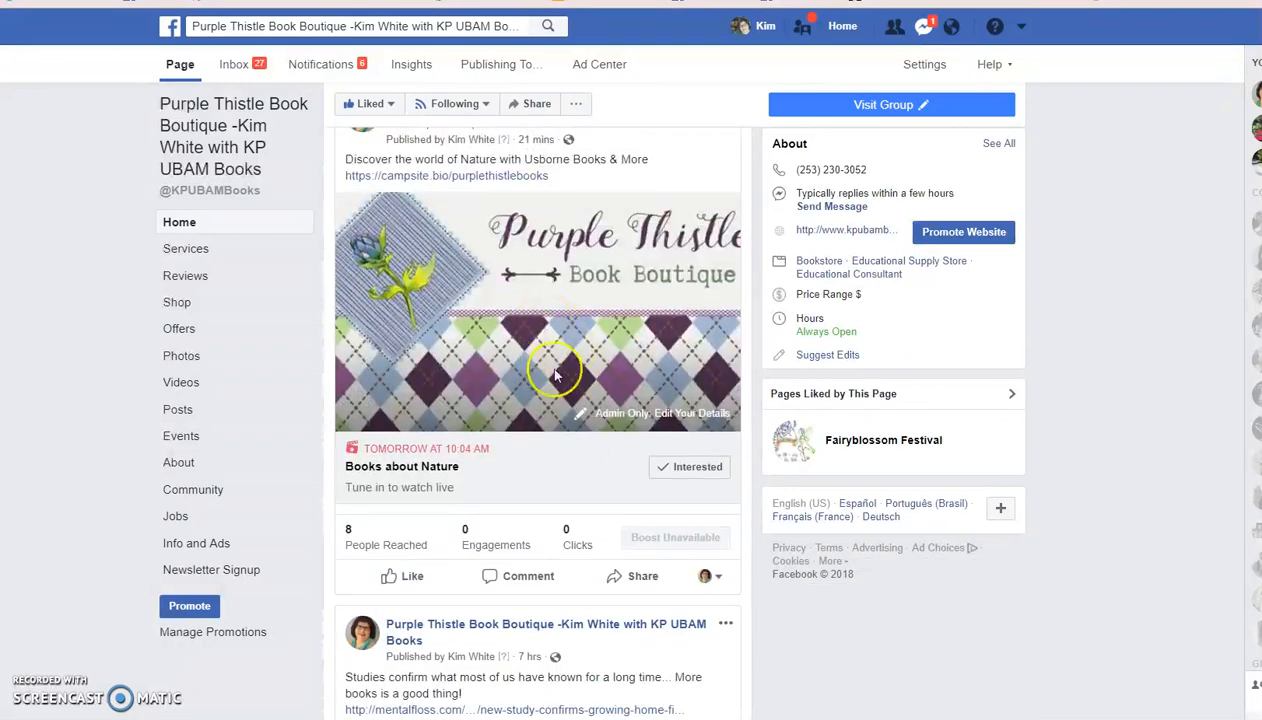
scroll(625, 490, "up", 2)
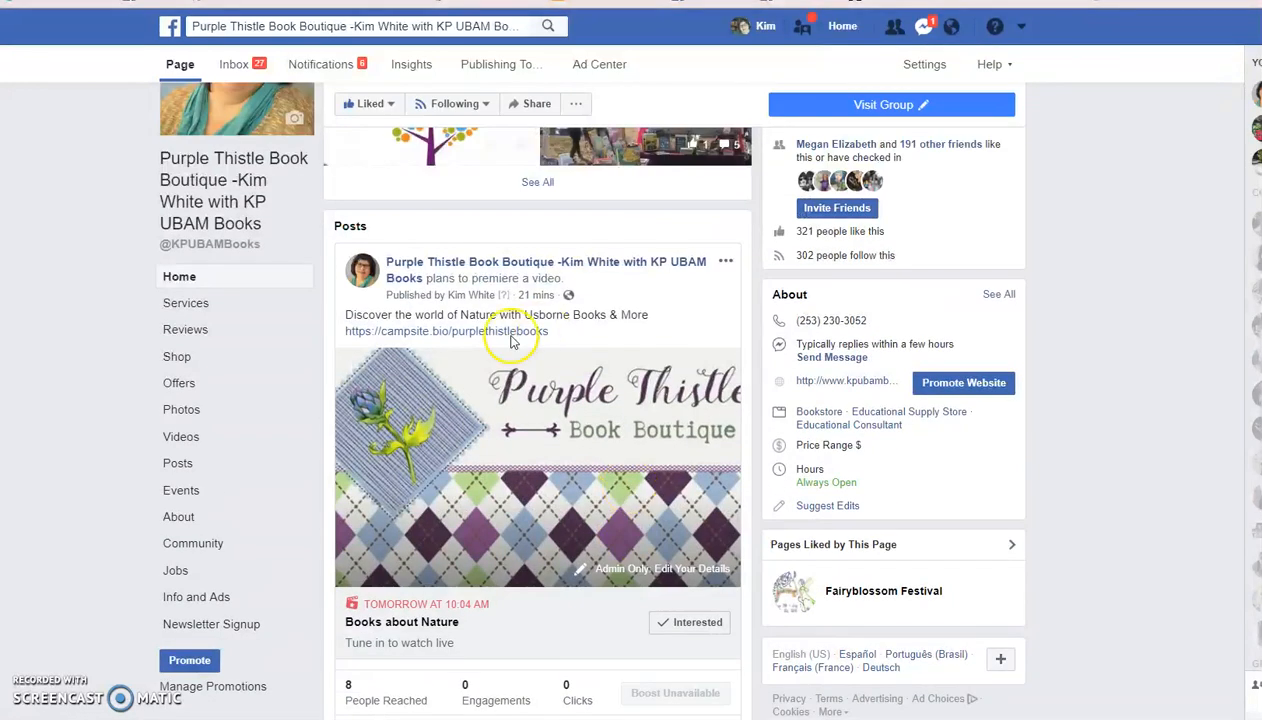
scroll(633, 568, "down", 3)
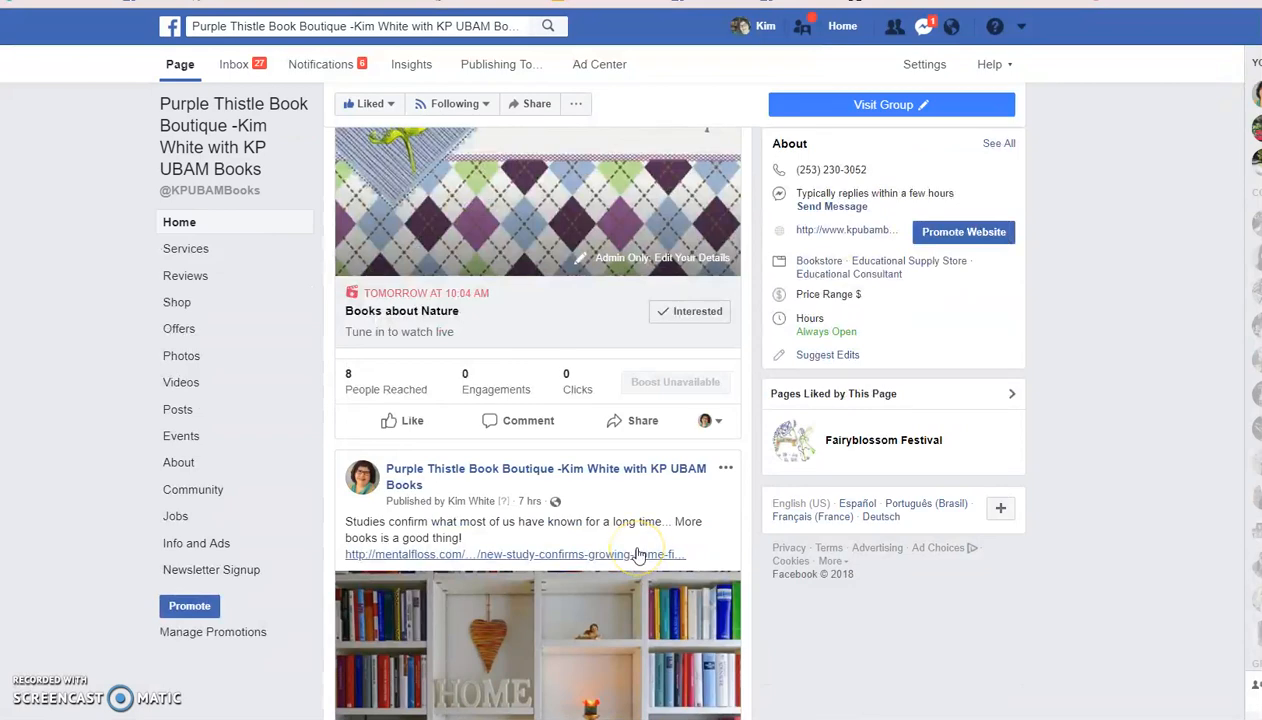
scroll(638, 555, "up", 2)
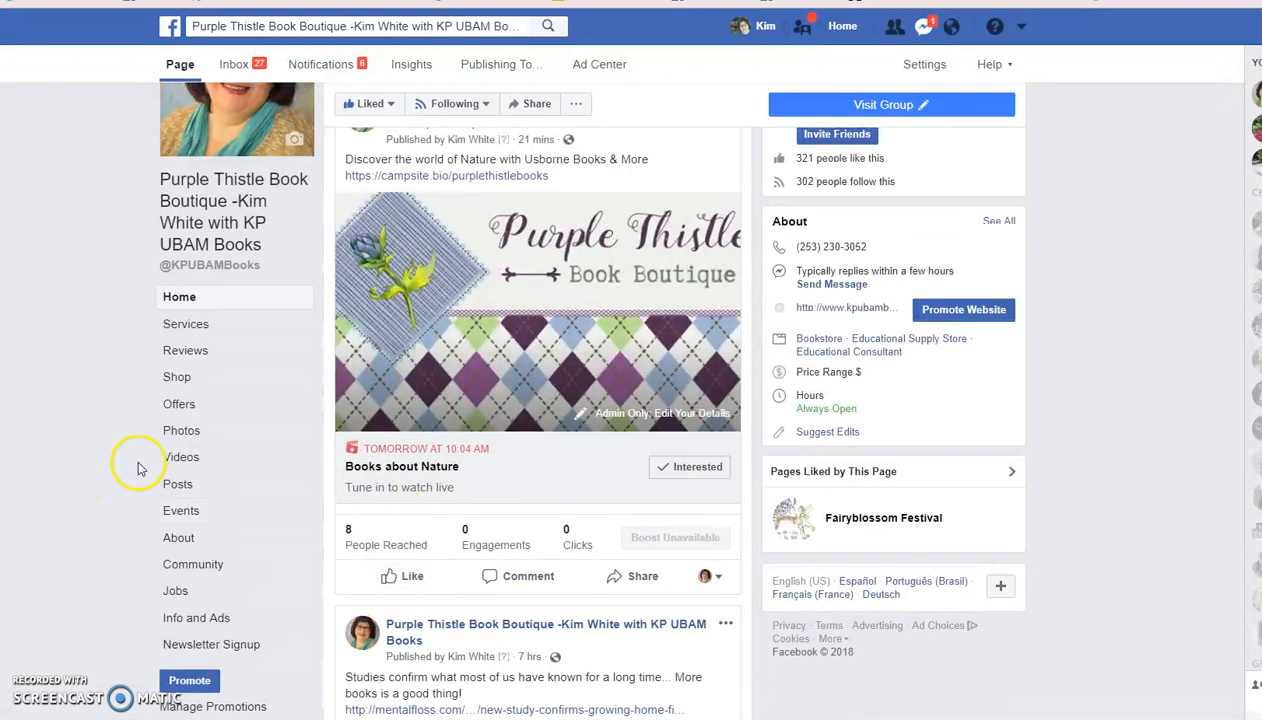
scroll(125, 481, "up", 8)
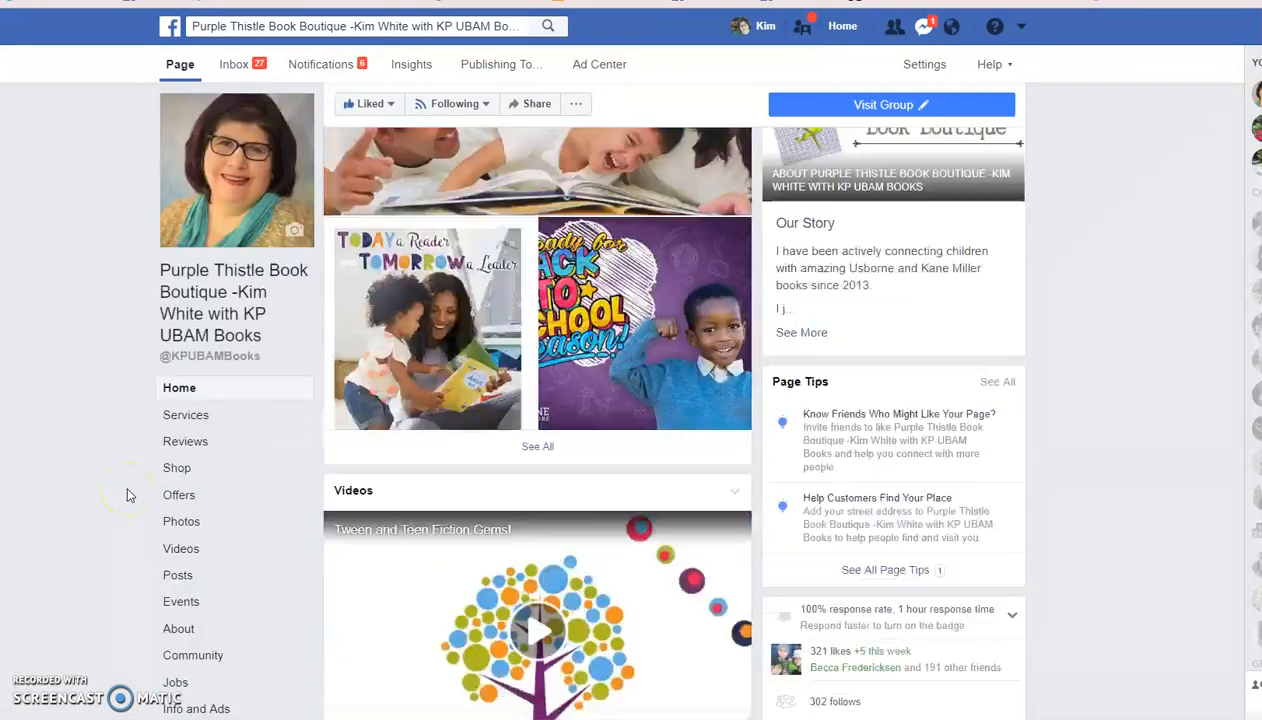
scroll(127, 493, "up", 10)
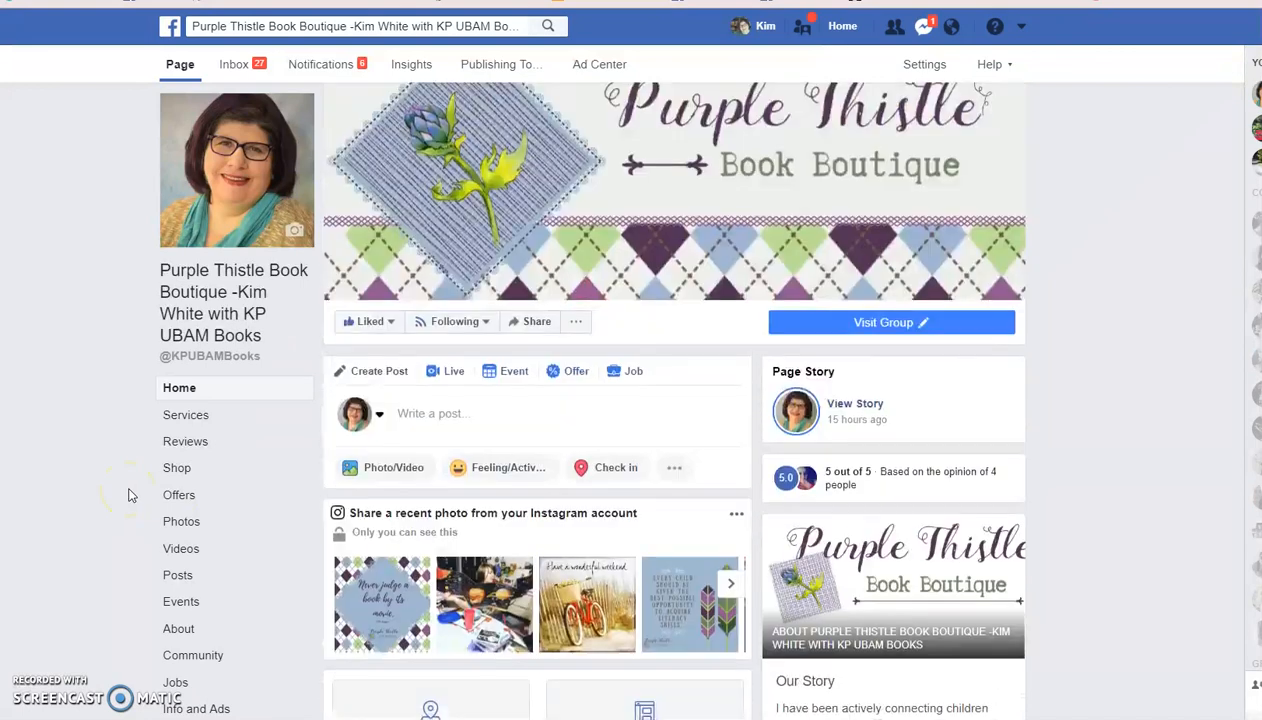
- Start a photo/video upload for a new page post and choose the "Learning Fun" video file
left_click(380, 477)
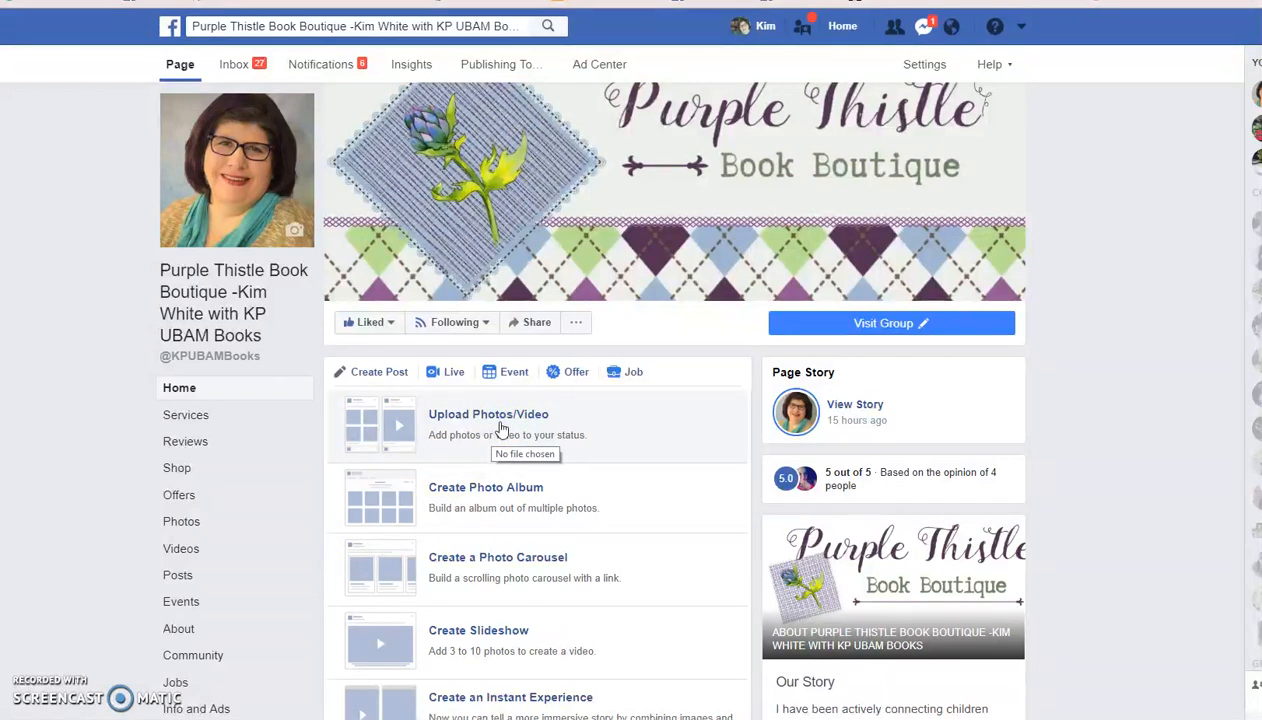
left_click(505, 425)
left_click(463, 423)
left_click(530, 432)
left_click(452, 424)
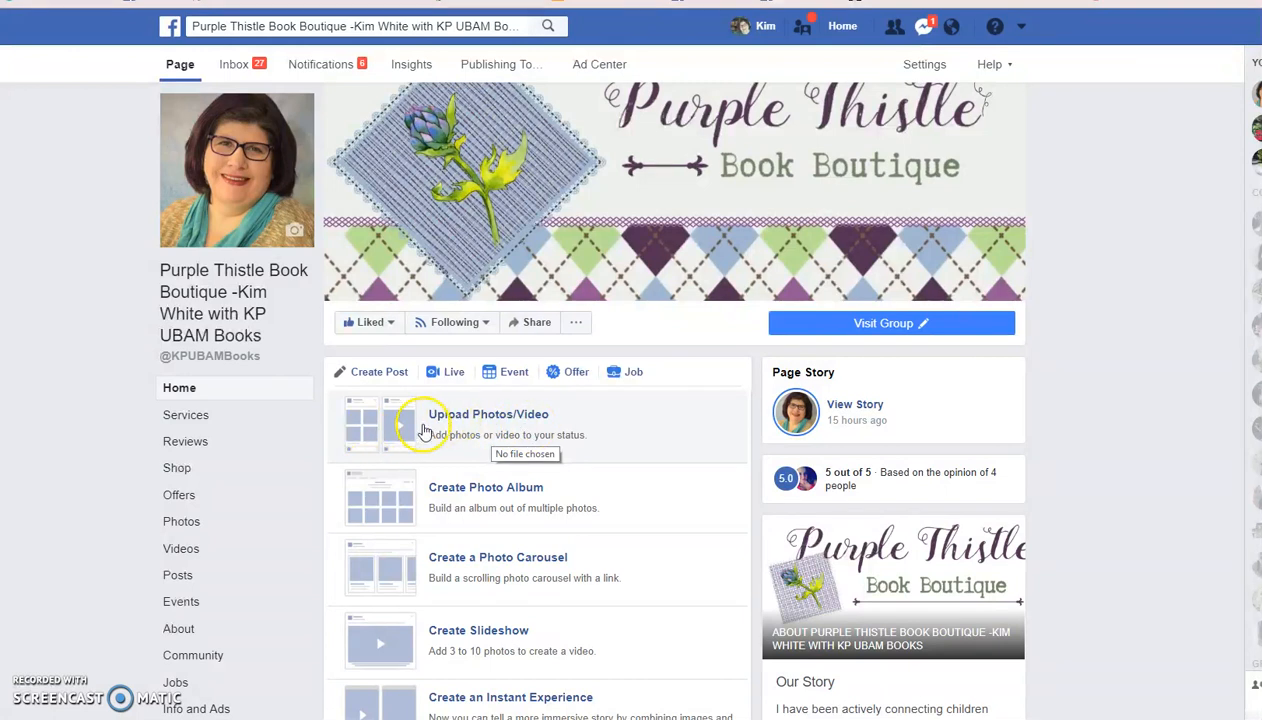
left_click(424, 431)
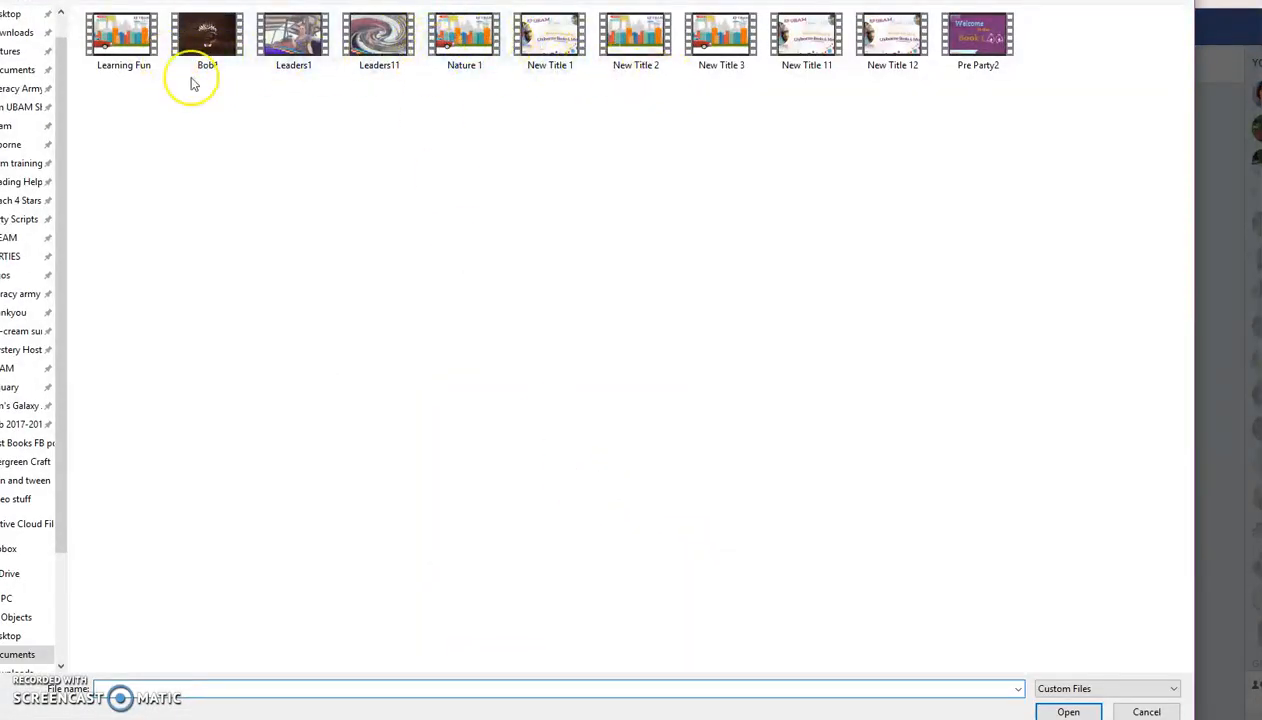
left_click(123, 47)
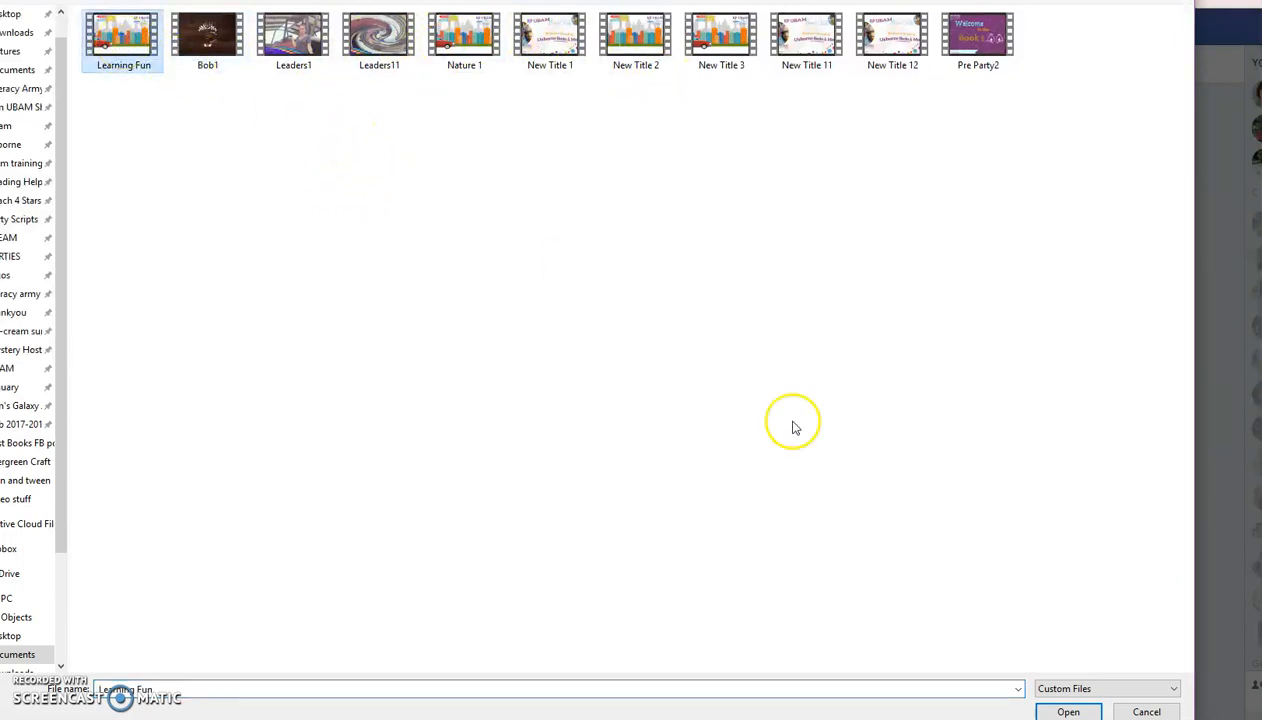
left_click(1068, 711)
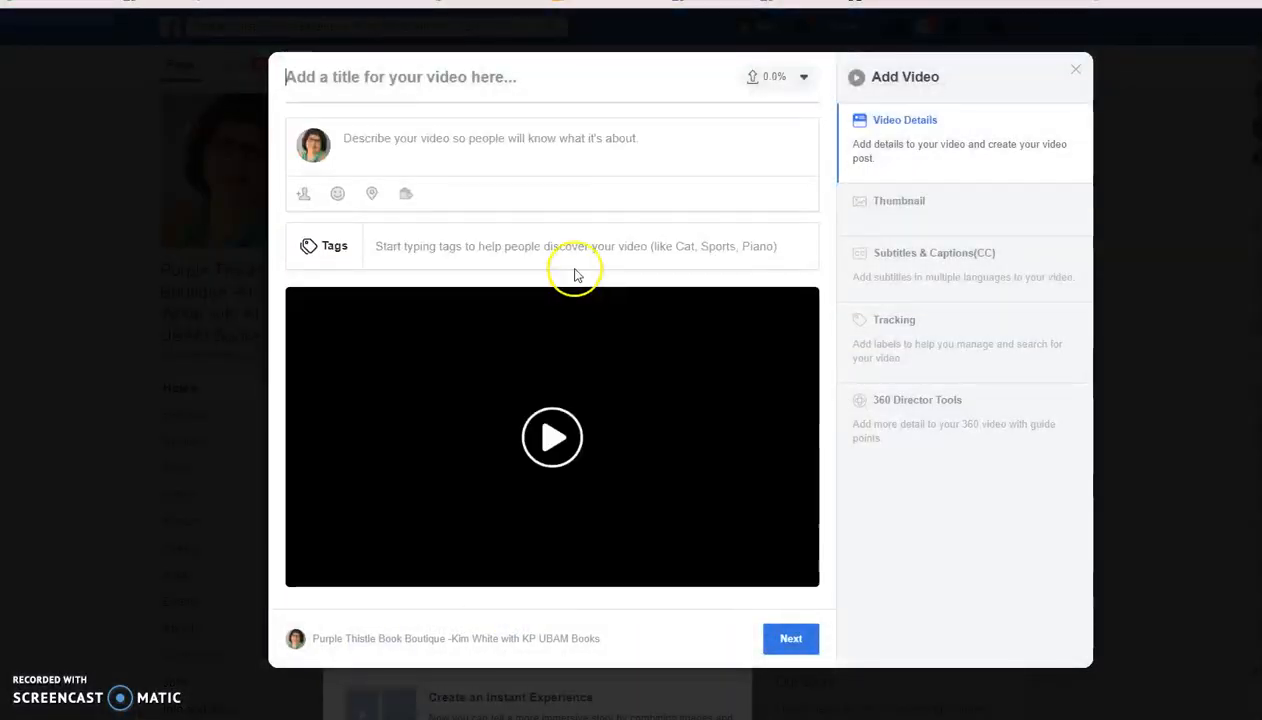
- Title the uploaded video "Learning fun with UBAM"
left_click(365, 142)
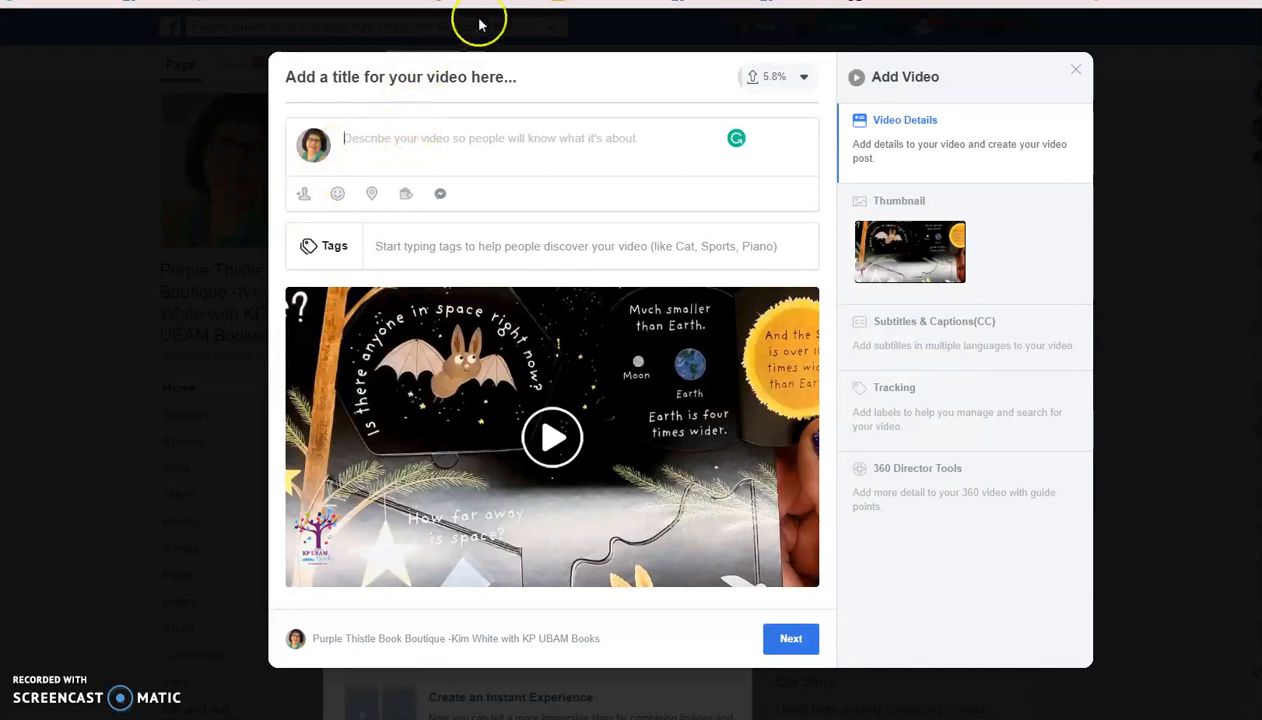
left_click(466, 80)
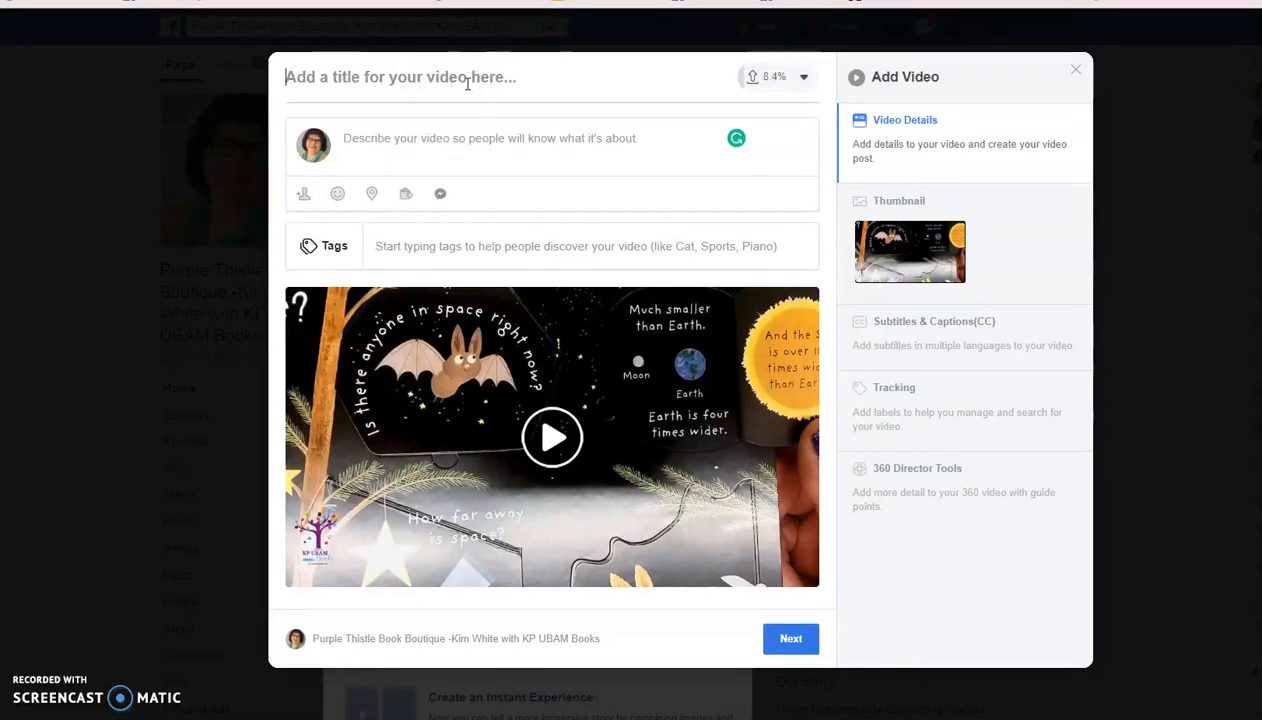
type("L")
key("BackSpace")
type("Learning fun with UBAM")
- Enter "Dive into learning fun with Usborne Books" as the video's description
left_click(416, 139)
type("Diver")
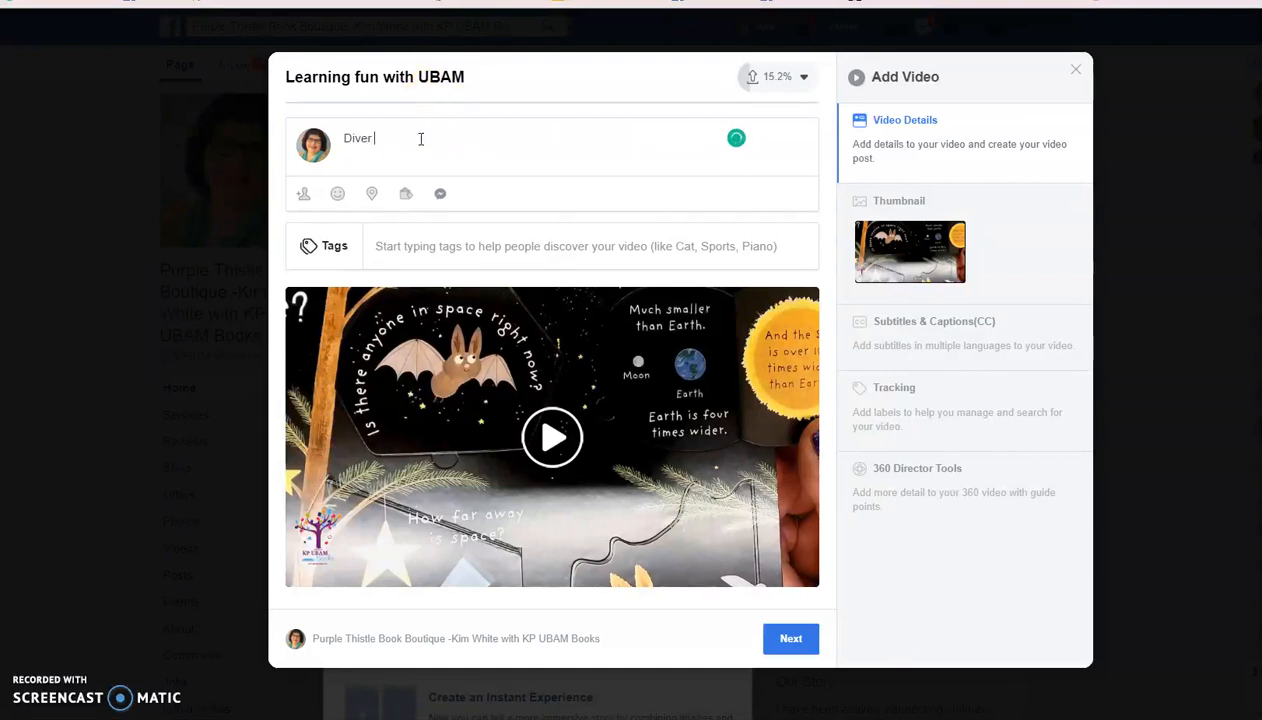
key("BackSpace")
type("into earth")
key("BackSpace")
key("BackSpace")
key("BackSpace")
key("BackSpace")
key("BackSpace")
type("learning fun with Usborne Books")
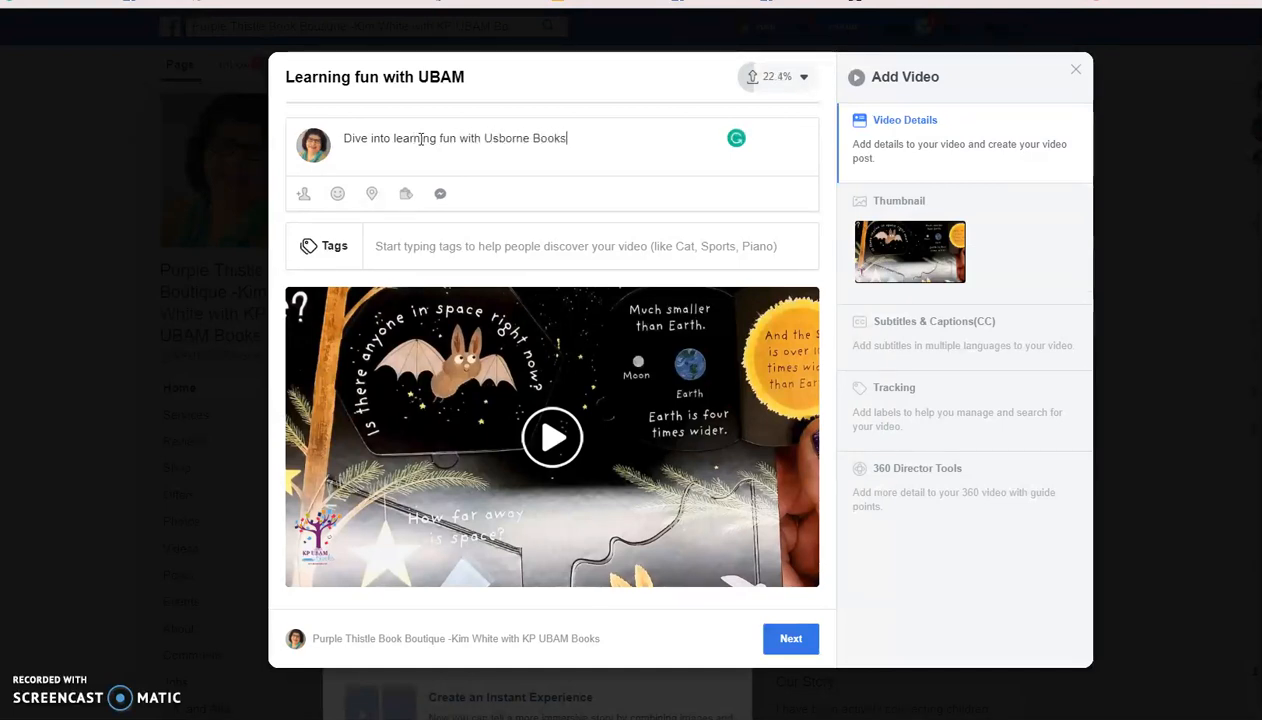
- Append "& More..." to the video description and accept the suggested punctuation replacement for the ellipsis
type(" & MOre")
key("BackSpace")
key("BackSpace")
key("BackSpace")
type("ore...")
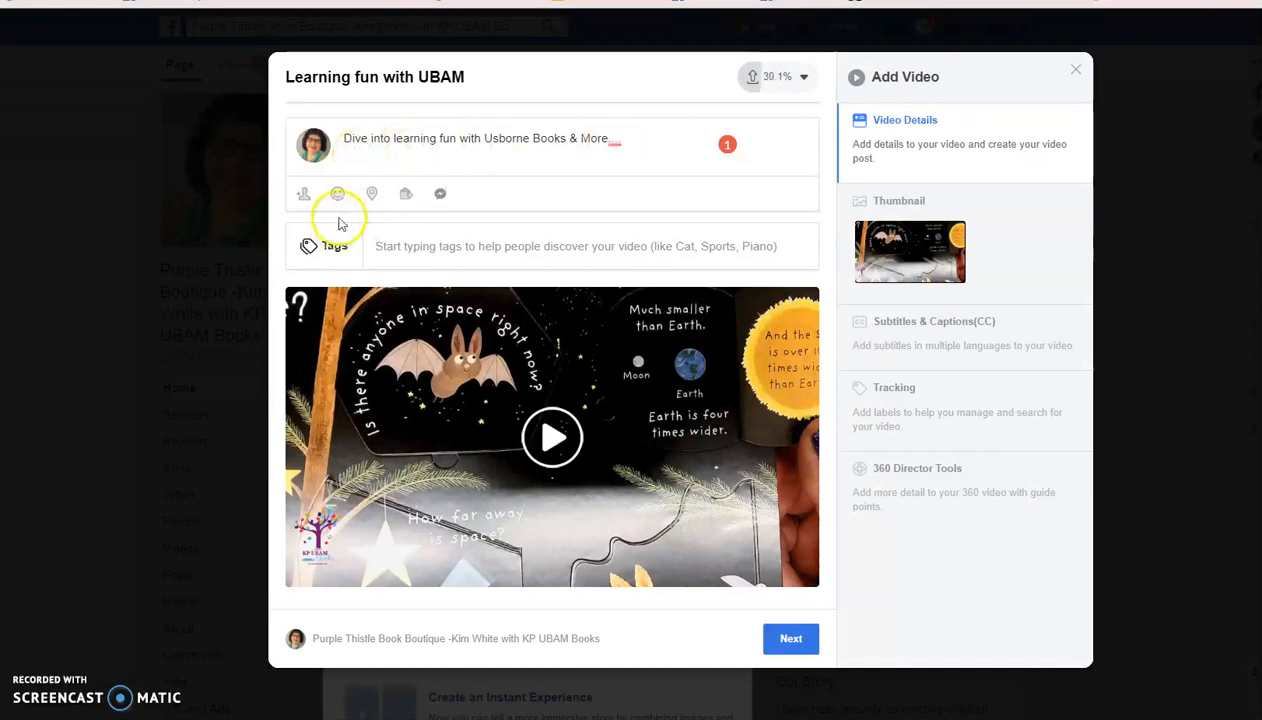
mouse_move(616, 143)
left_click(640, 194)
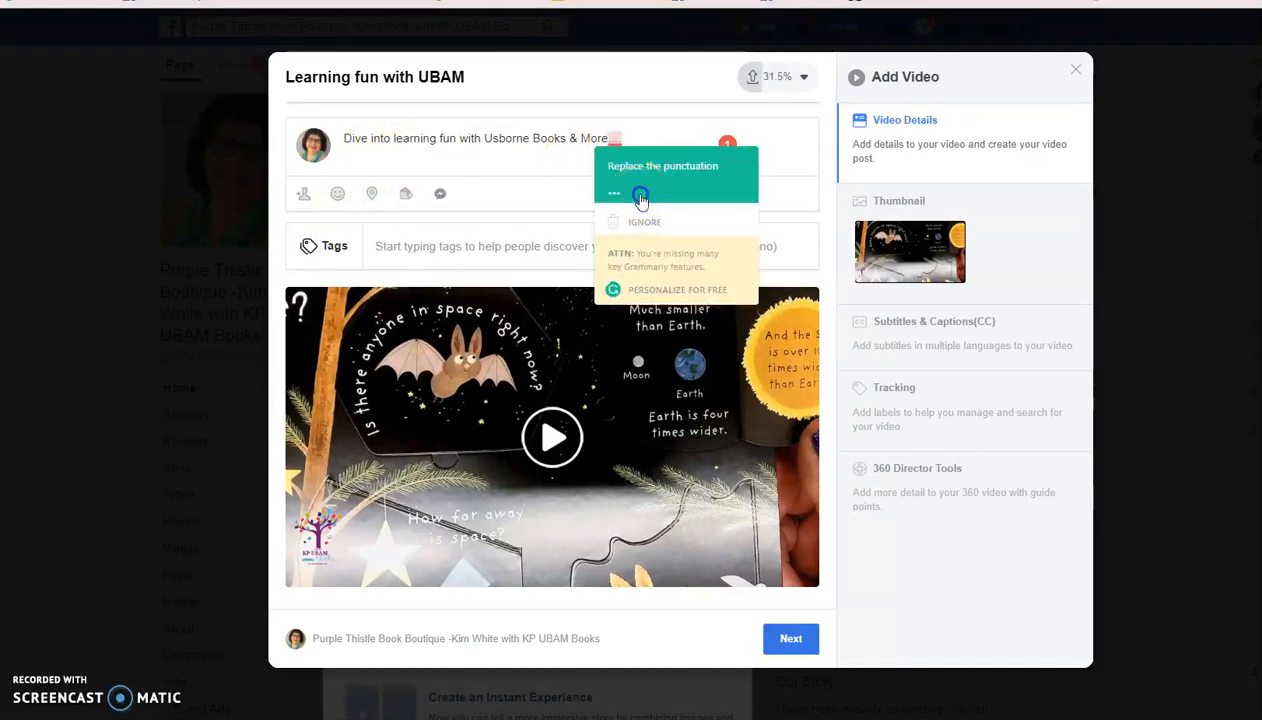
- Add the tags "Usborne" and "learning books" to the video
left_click(396, 247)
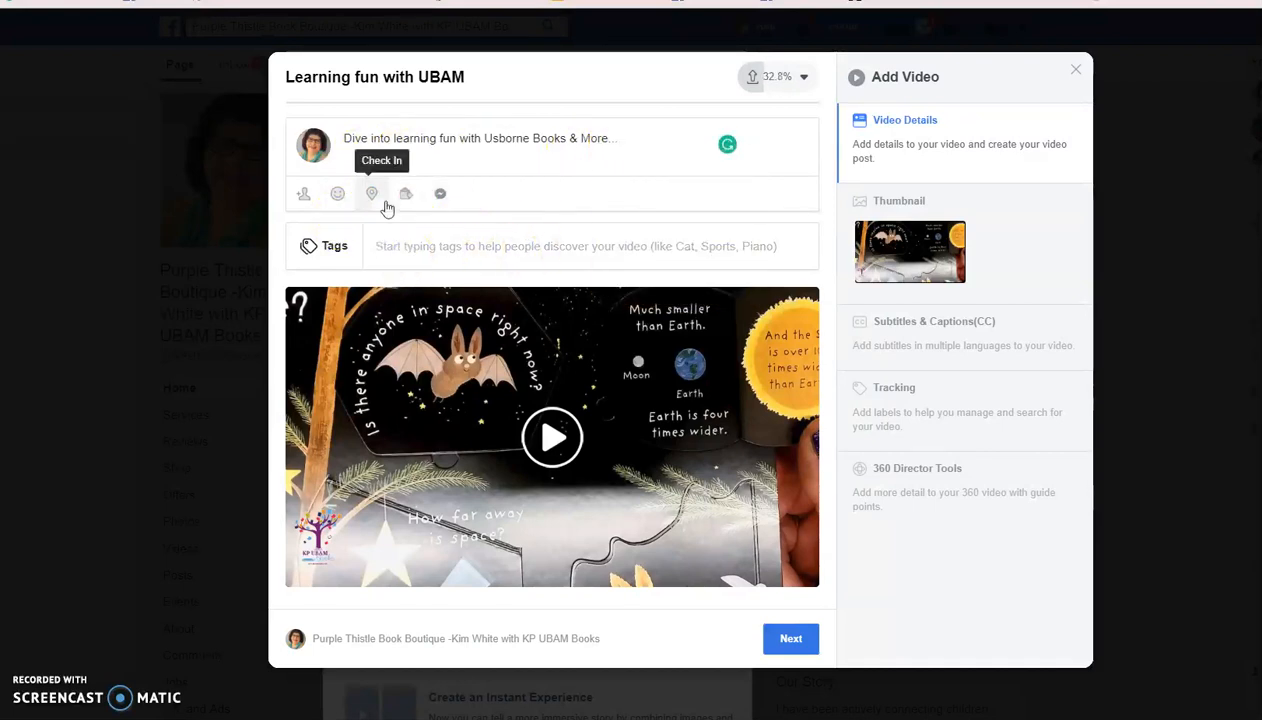
type("Usborne")
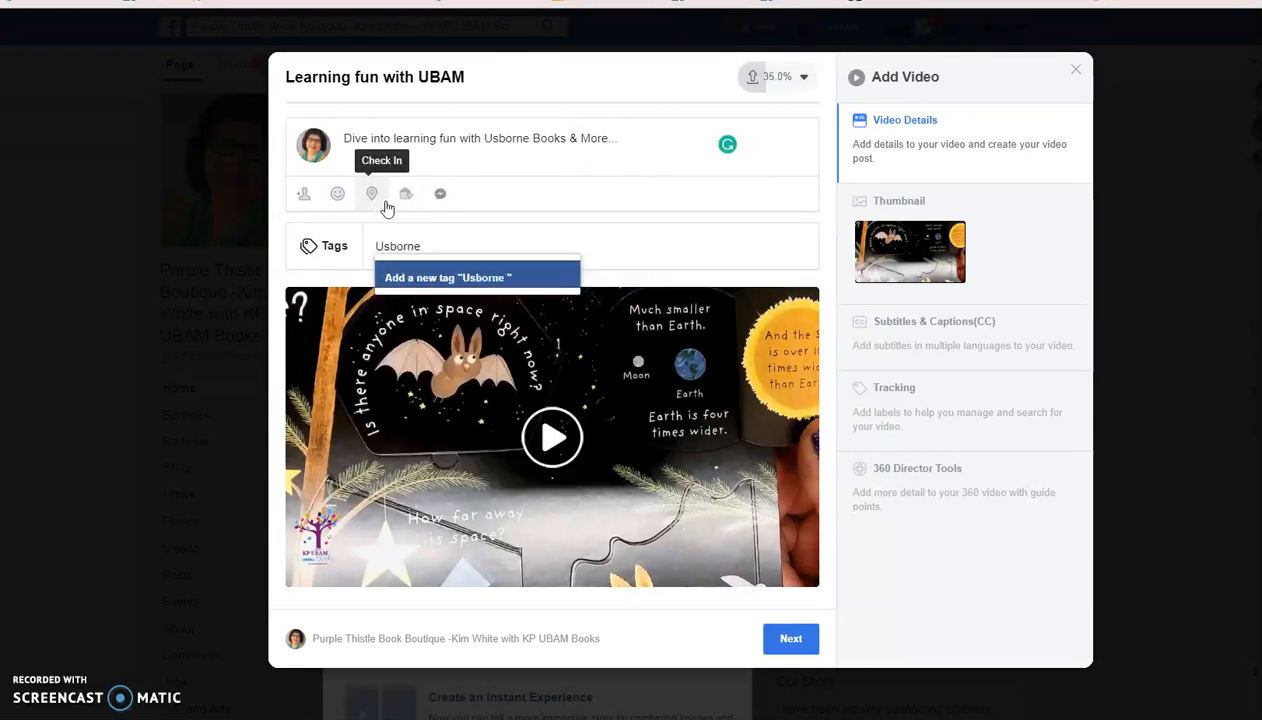
key("Return")
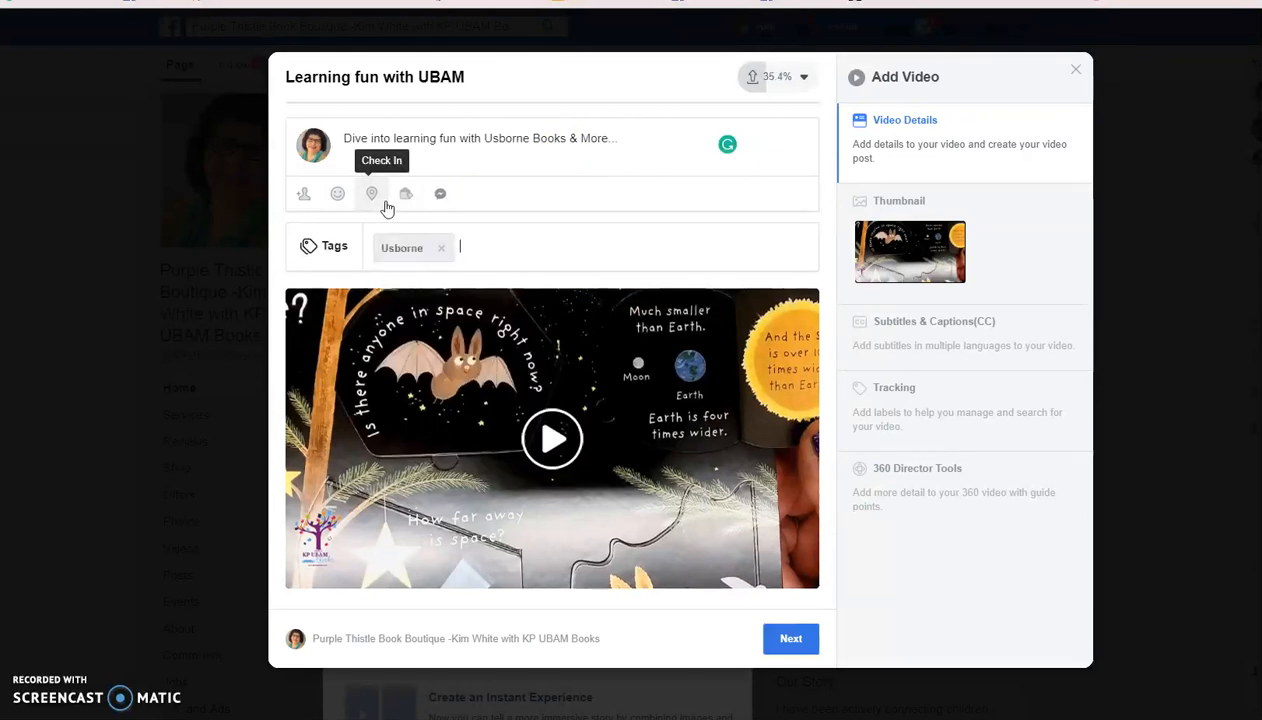
type("lear")
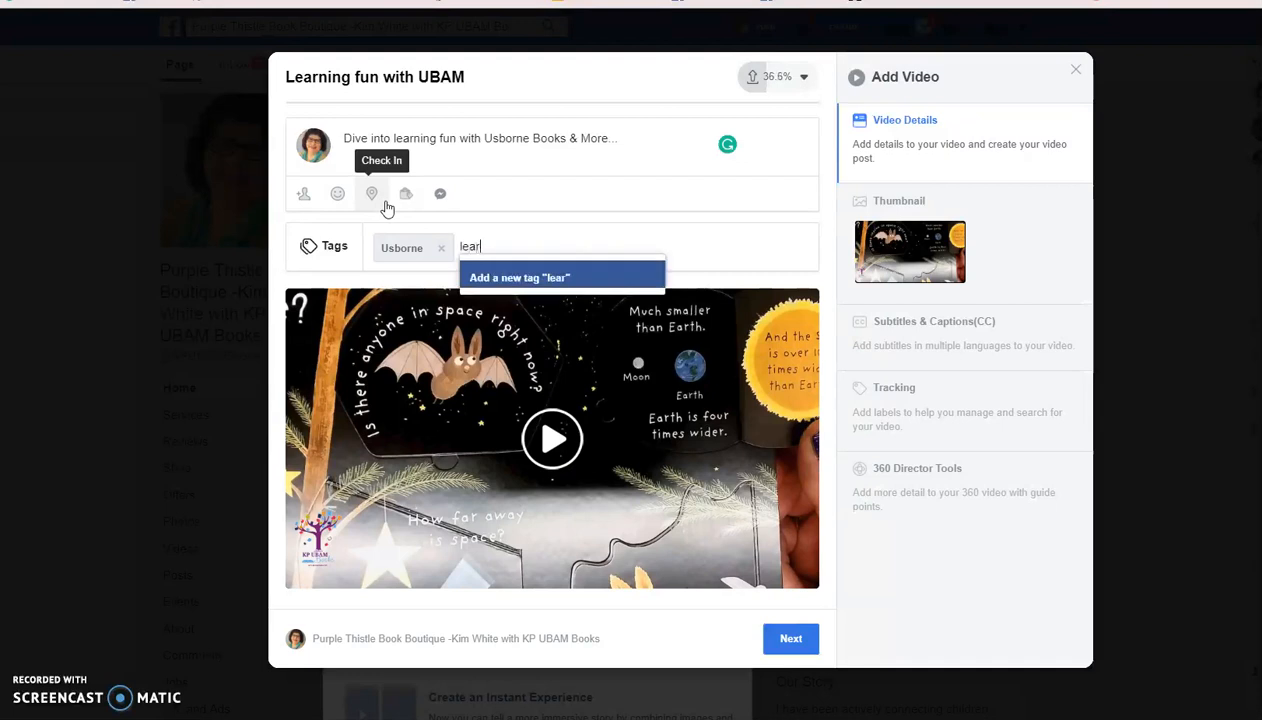
type("ning books")
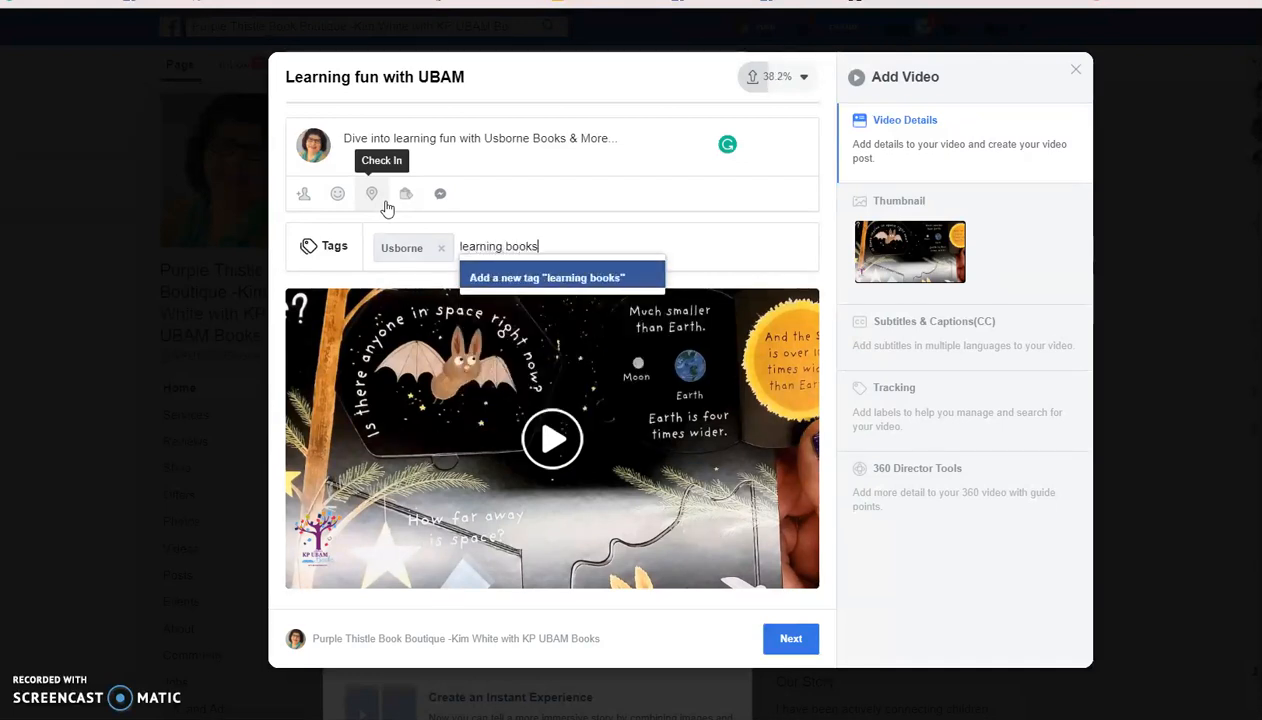
key("Return")
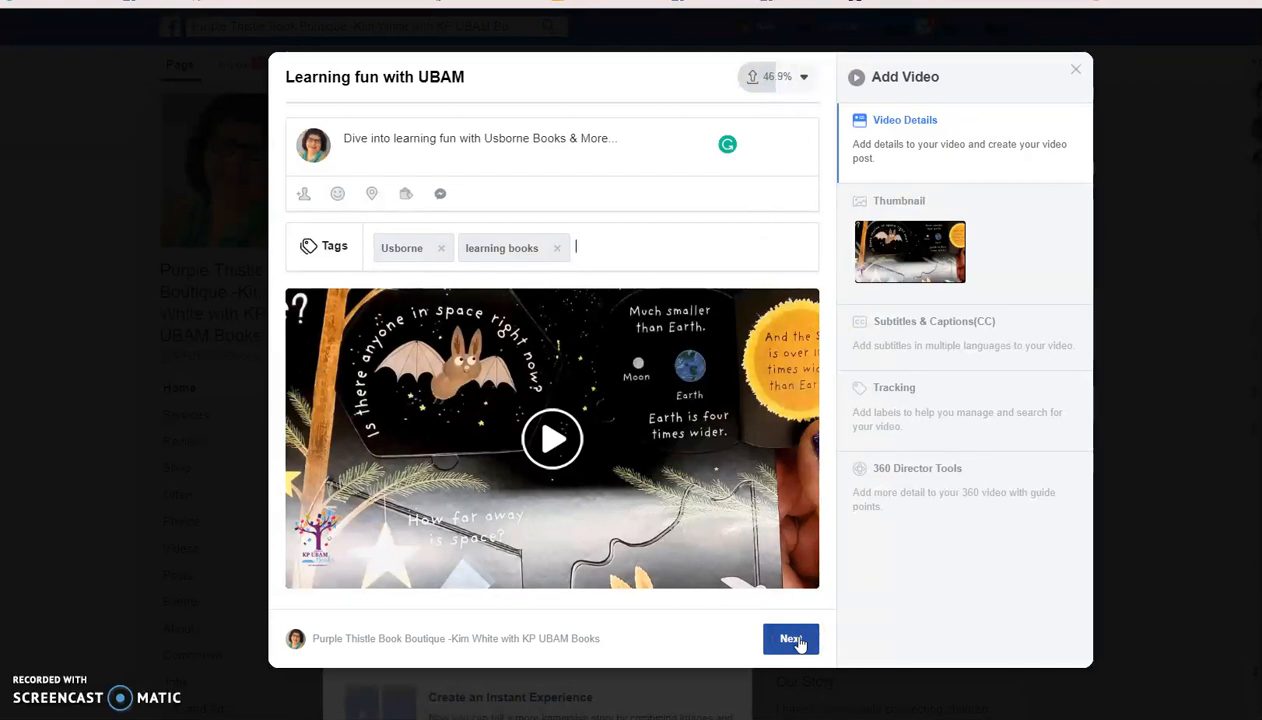
- Continue to the publishing options, try the Schedule and Save as Draft choices, and settle on Premiere for posting the video
left_click(790, 639)
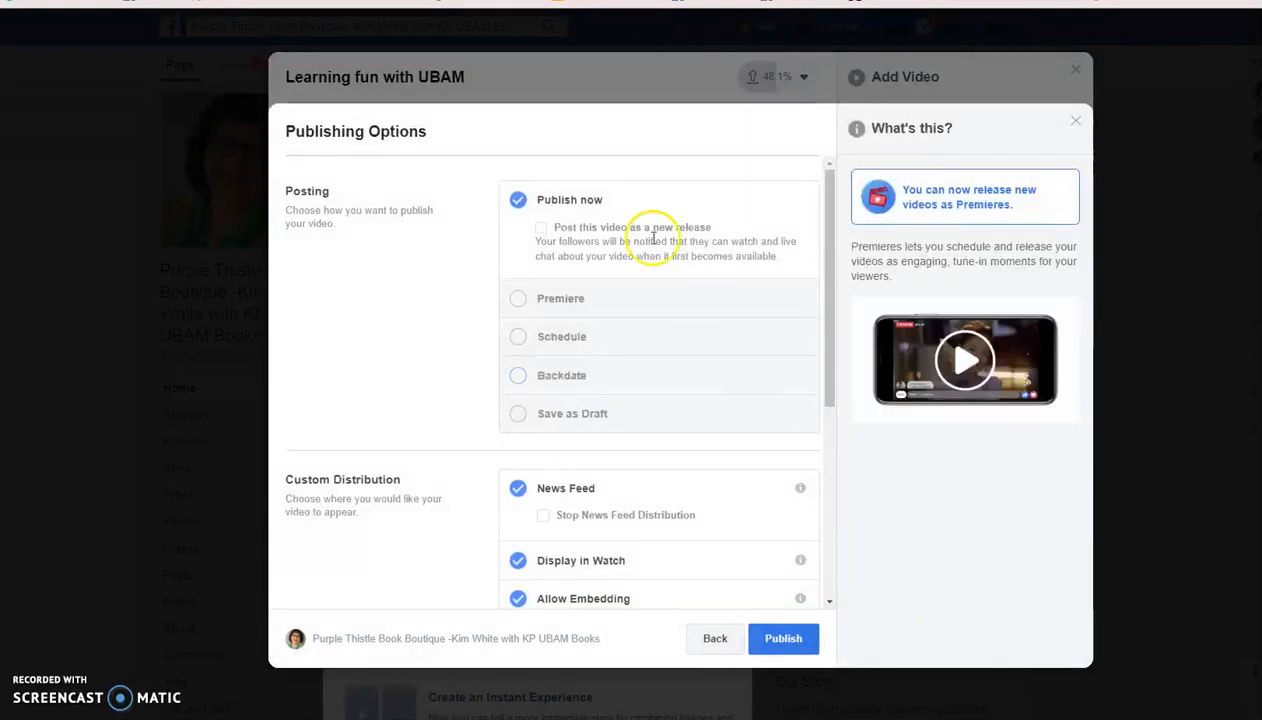
left_click(516, 300)
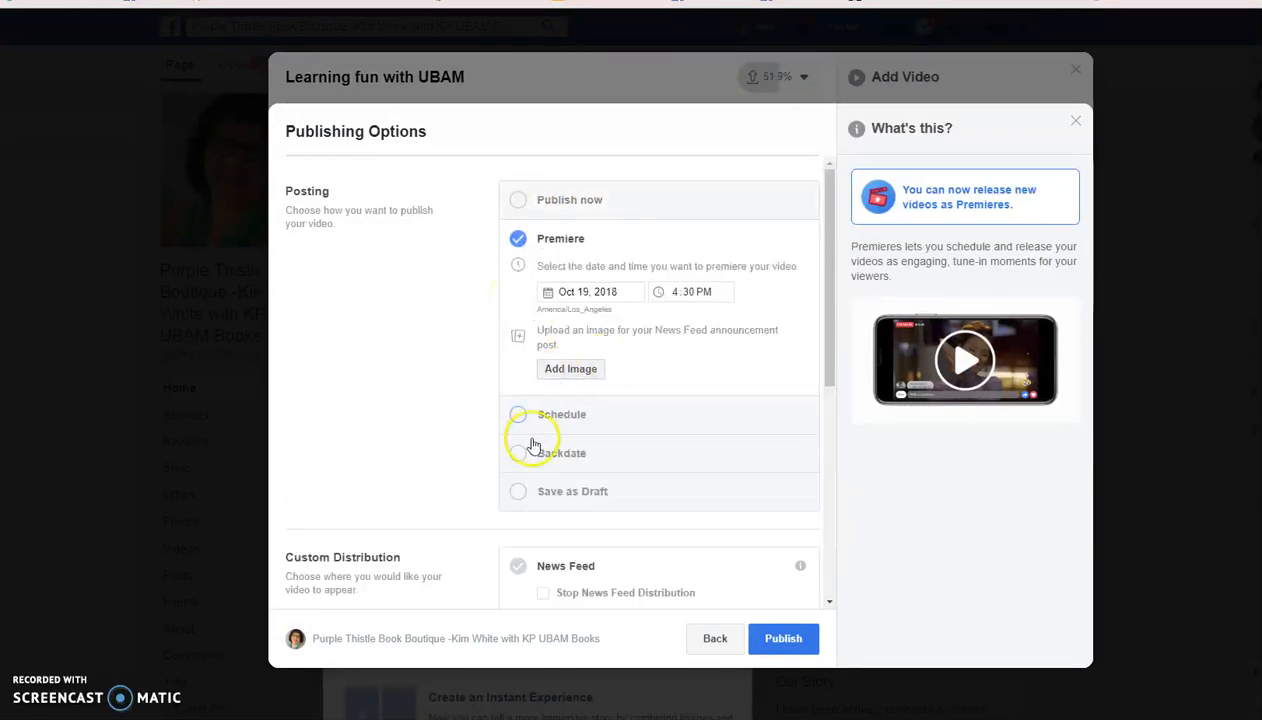
left_click(517, 415)
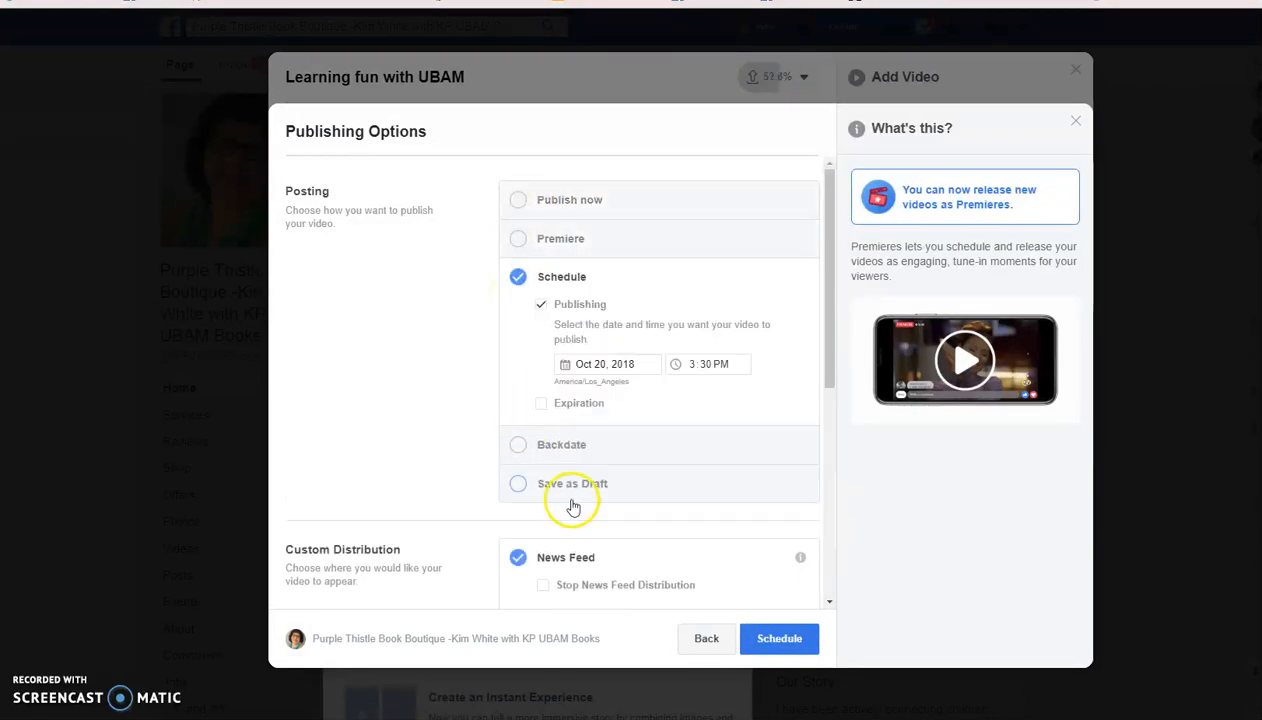
left_click(517, 444)
left_click(516, 445)
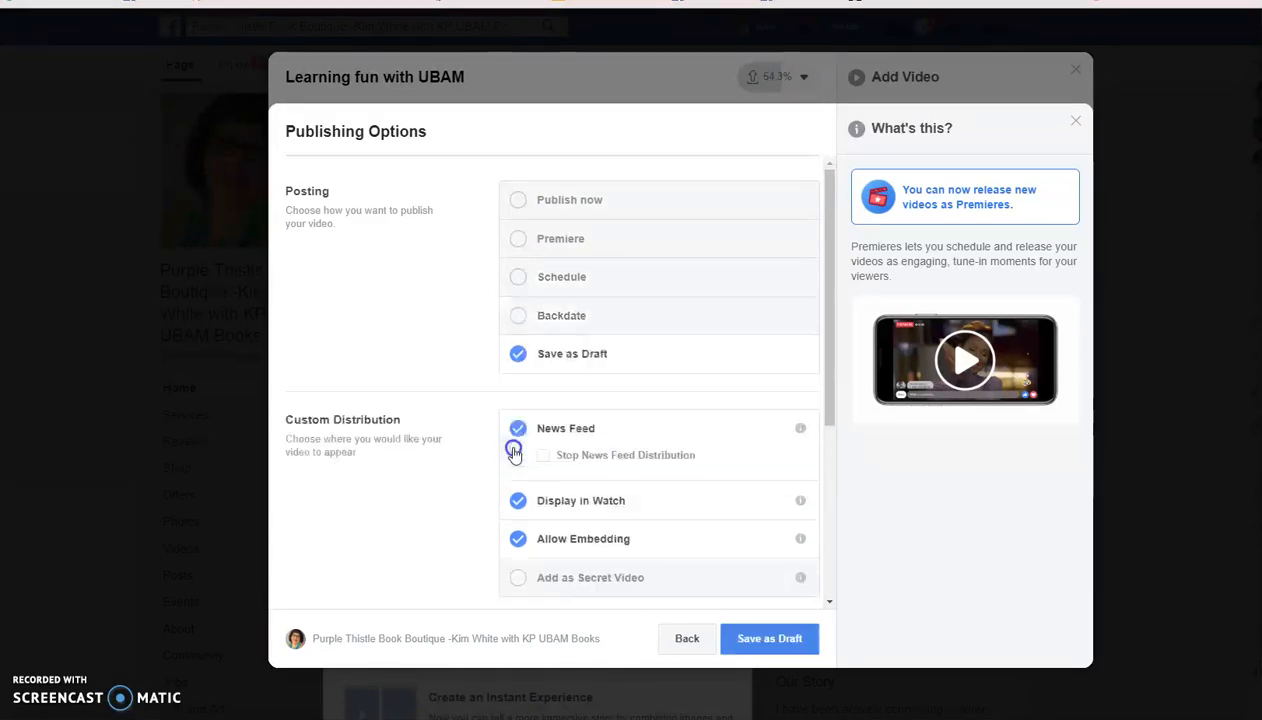
left_click(519, 241)
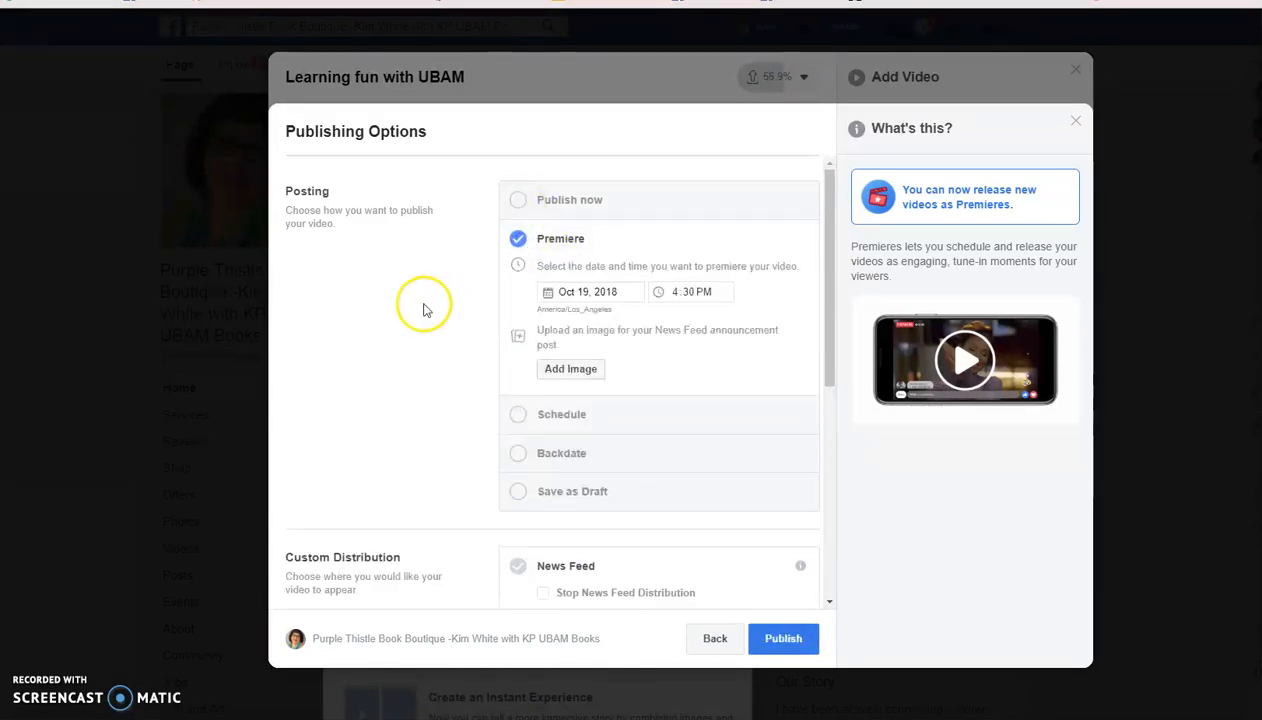
- Set the video's premiere to Oct 19, 2018 at 4:00 PM
left_click(608, 291)
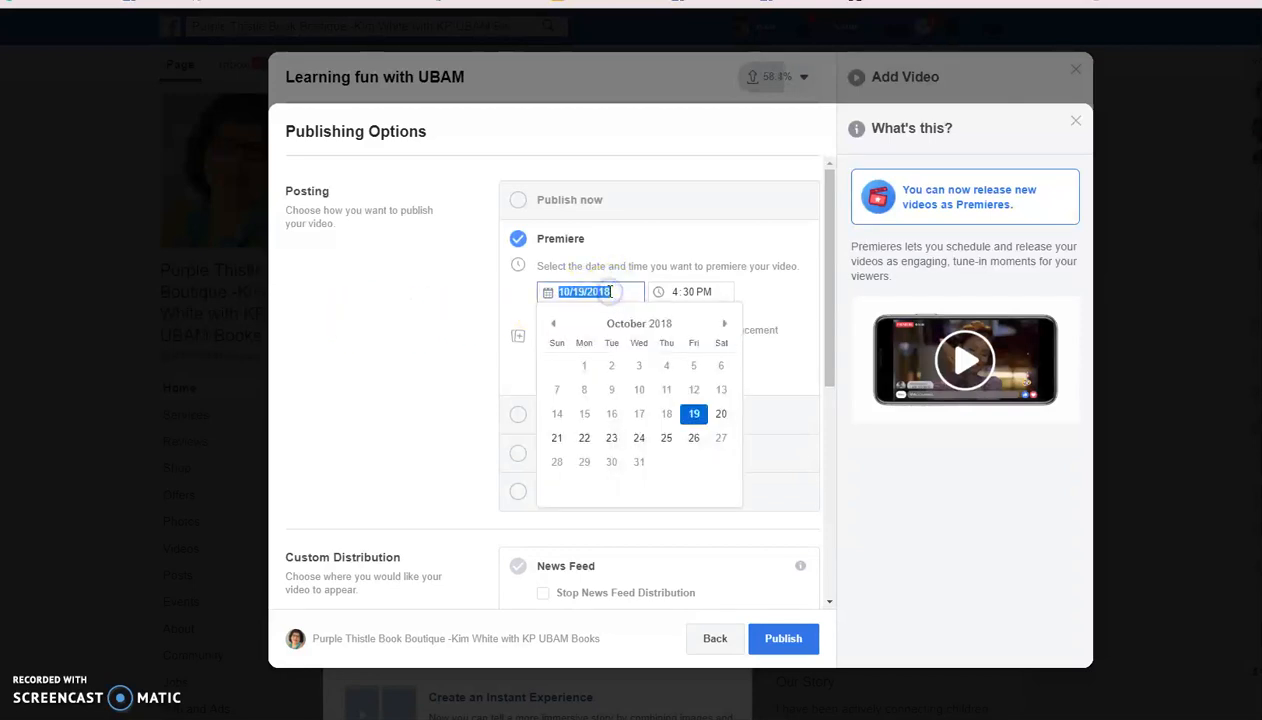
left_click(693, 414)
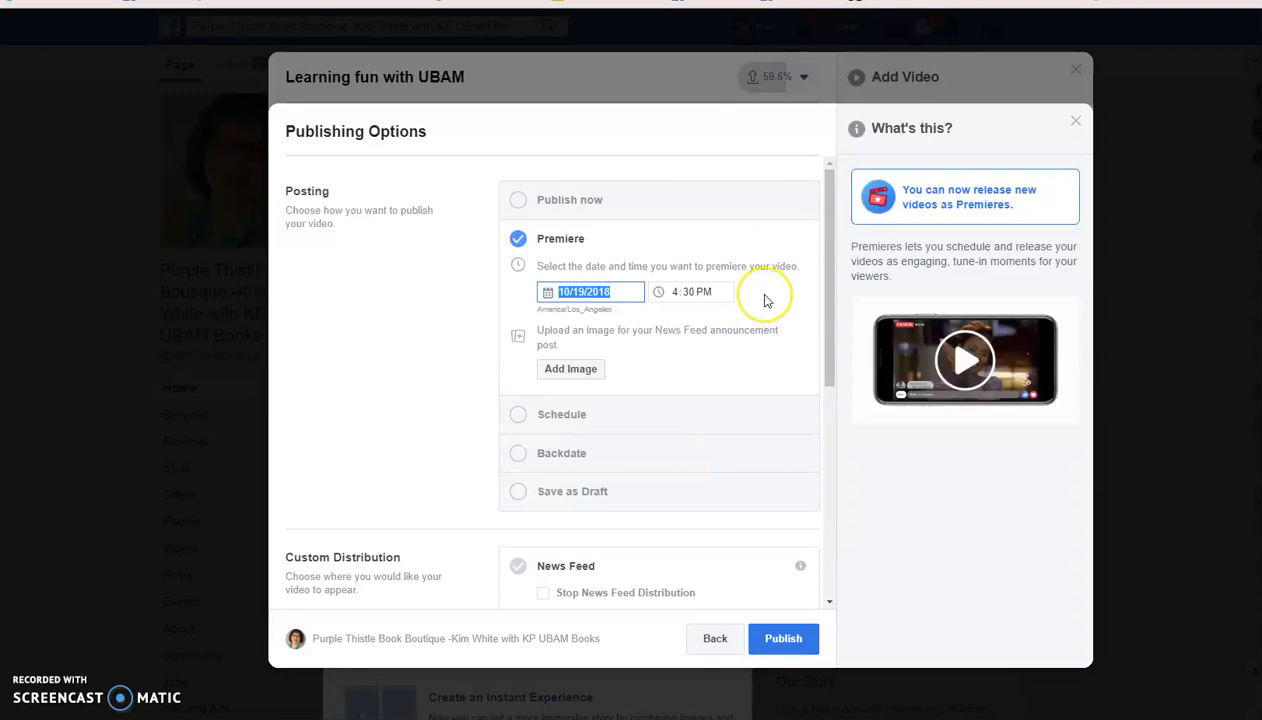
left_click(686, 292)
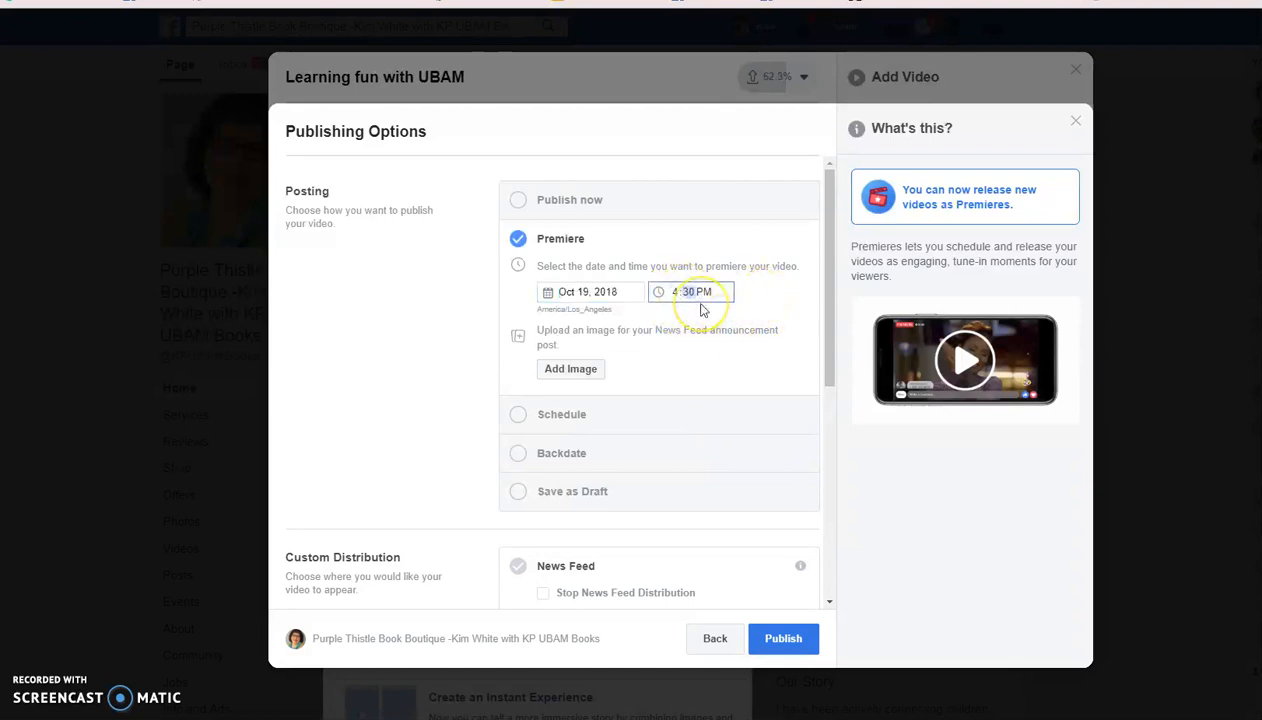
left_click(704, 372)
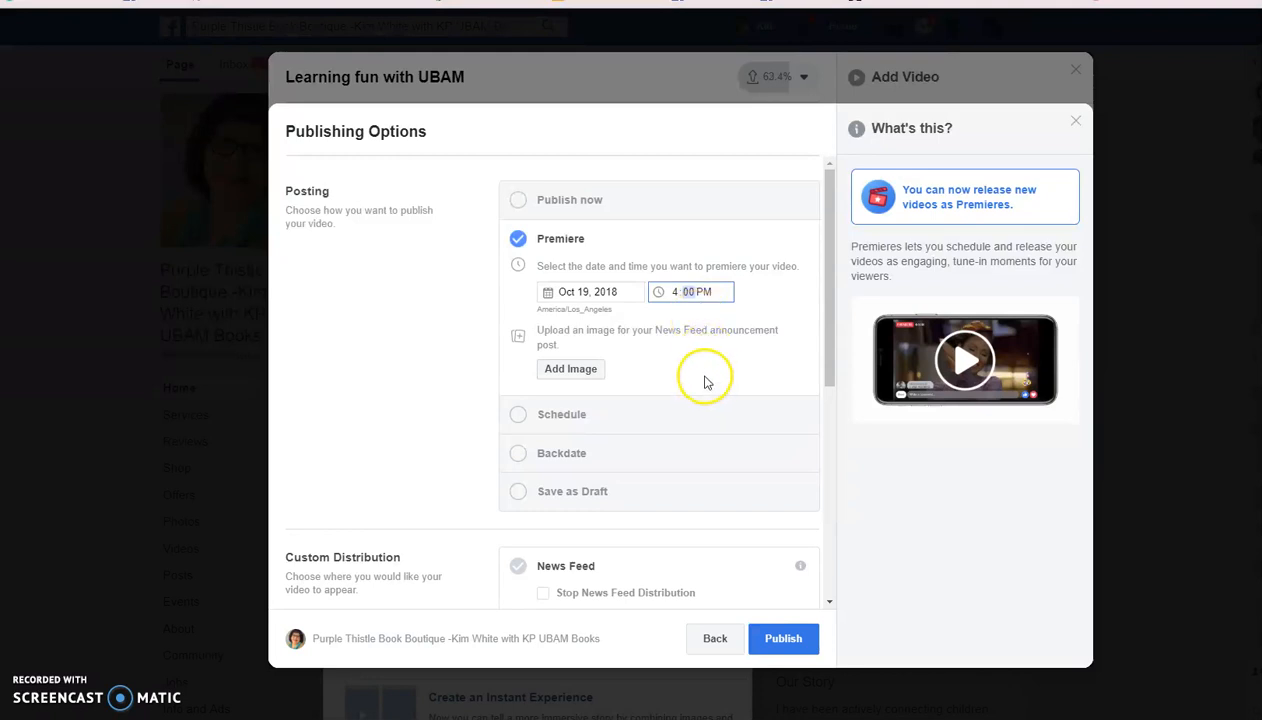
left_click(644, 380)
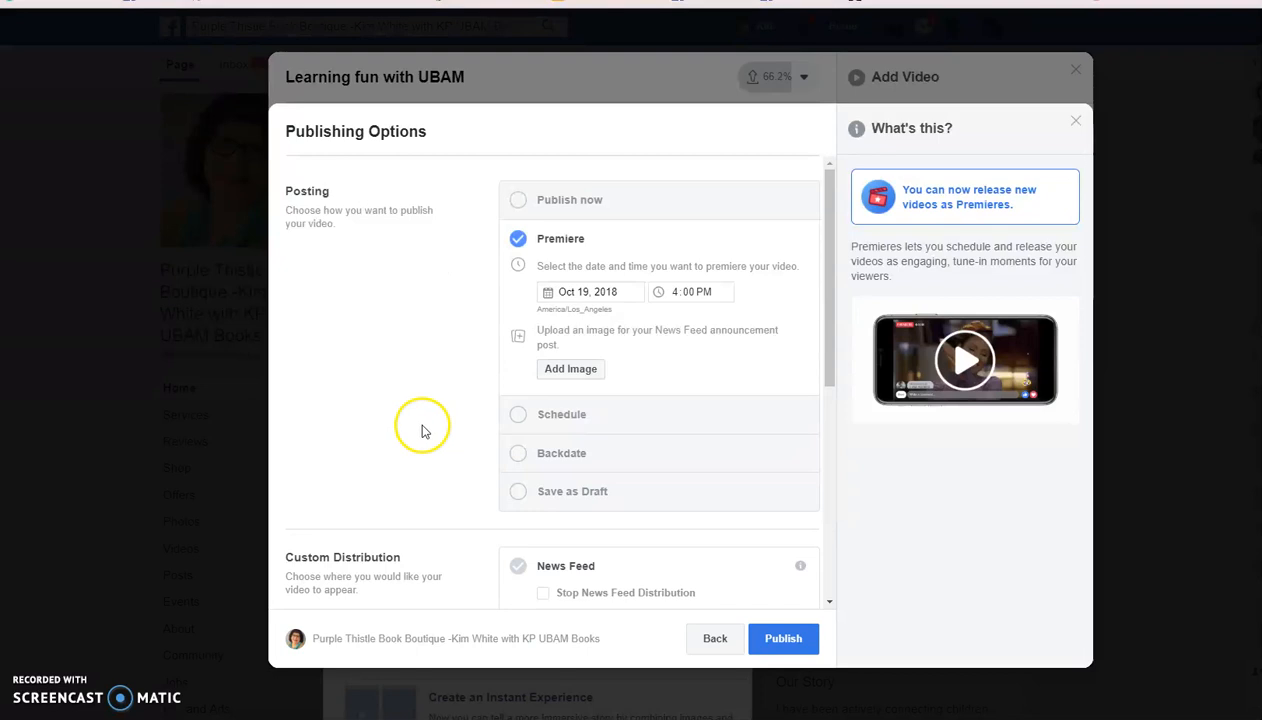
- Review the distribution, crossposting and moderation options, publish the video as a Premiere, and dismiss the save confirmation and post composer
scroll(424, 428, "down", 3)
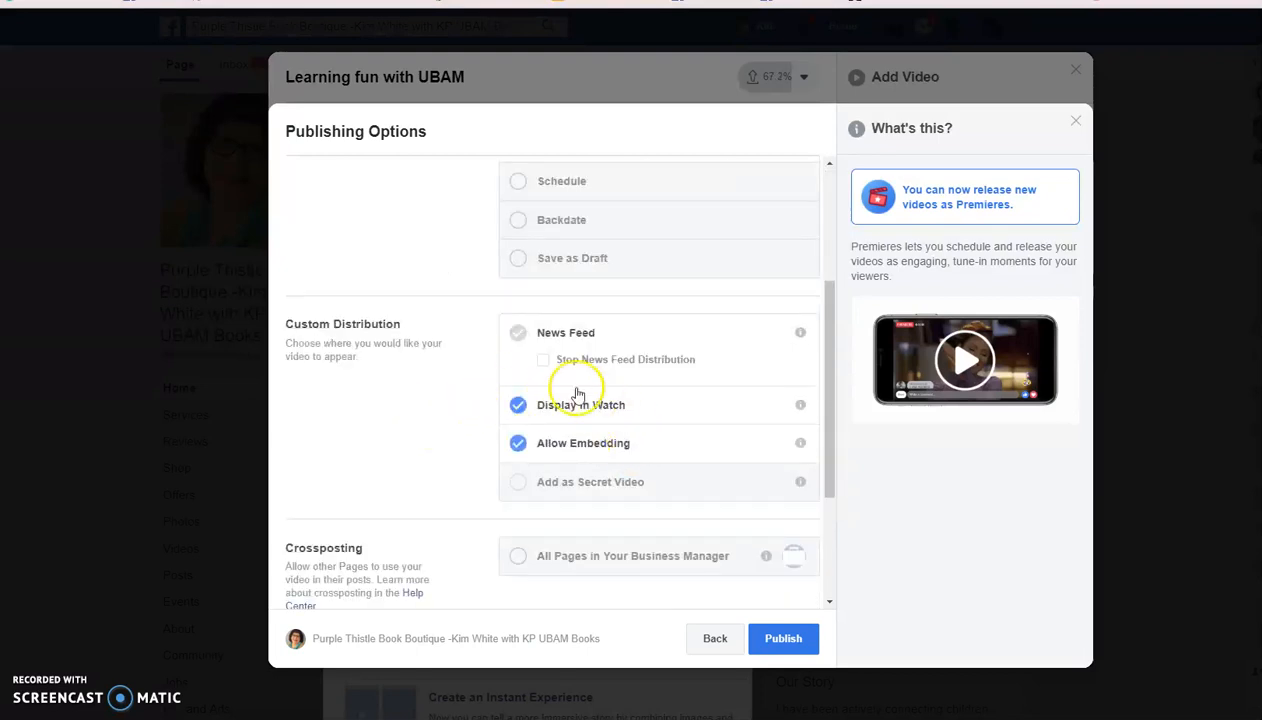
scroll(404, 452, "down", 3)
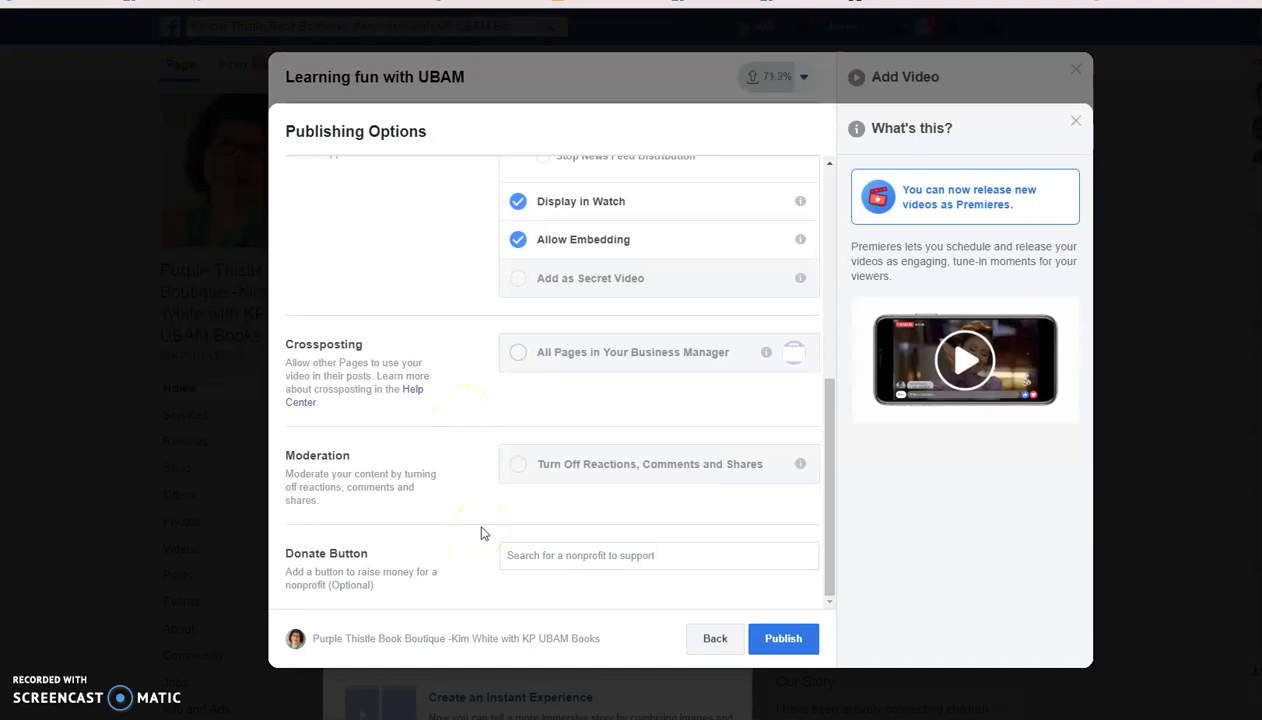
scroll(482, 527, "up", 5)
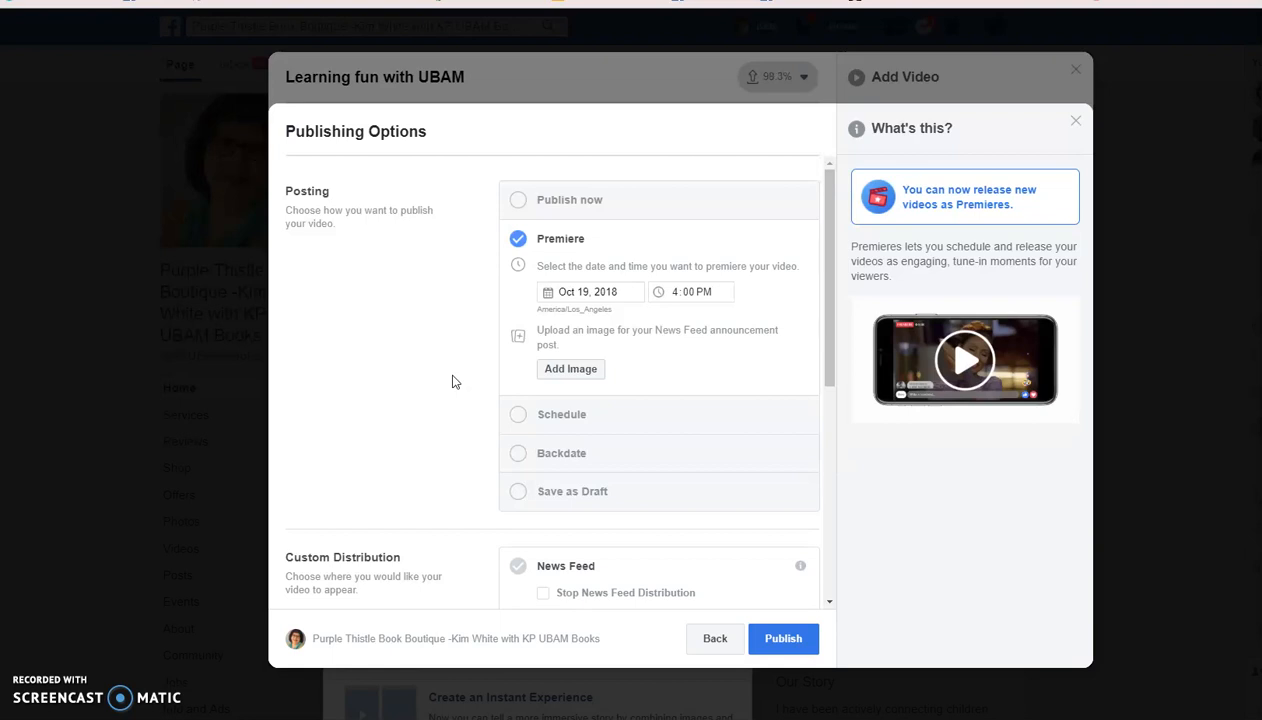
left_click(799, 646)
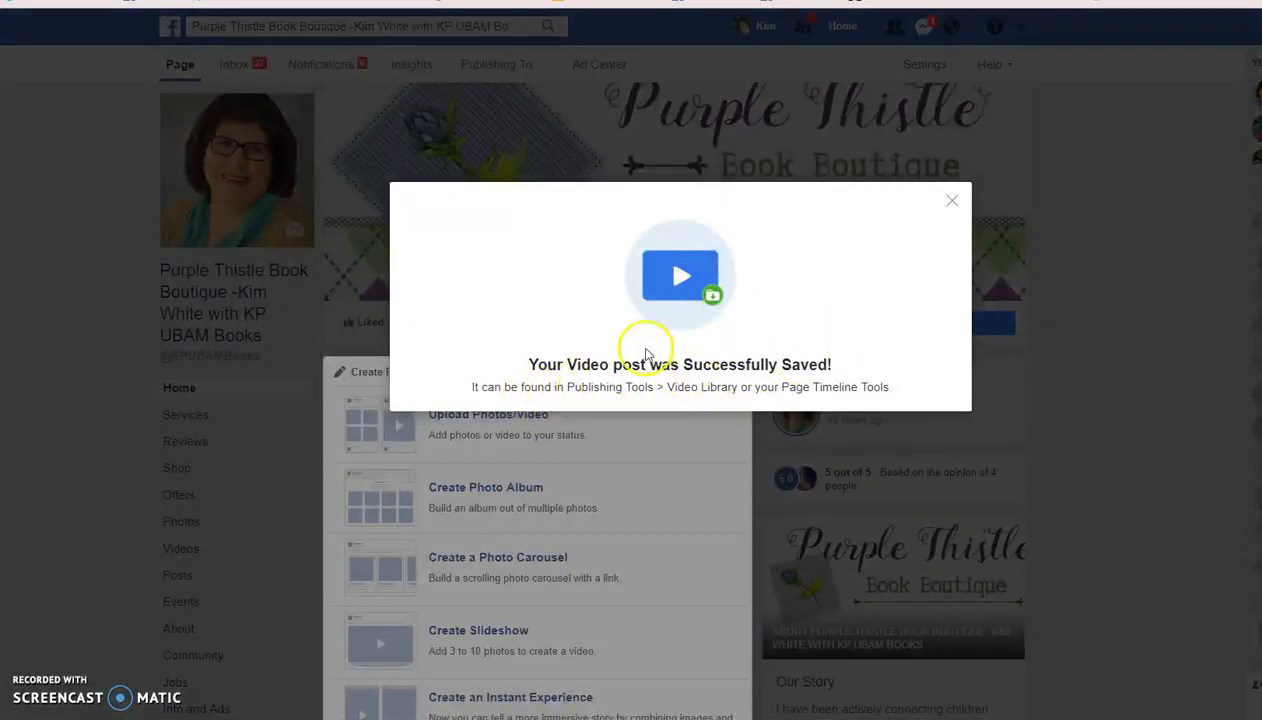
left_click(952, 205)
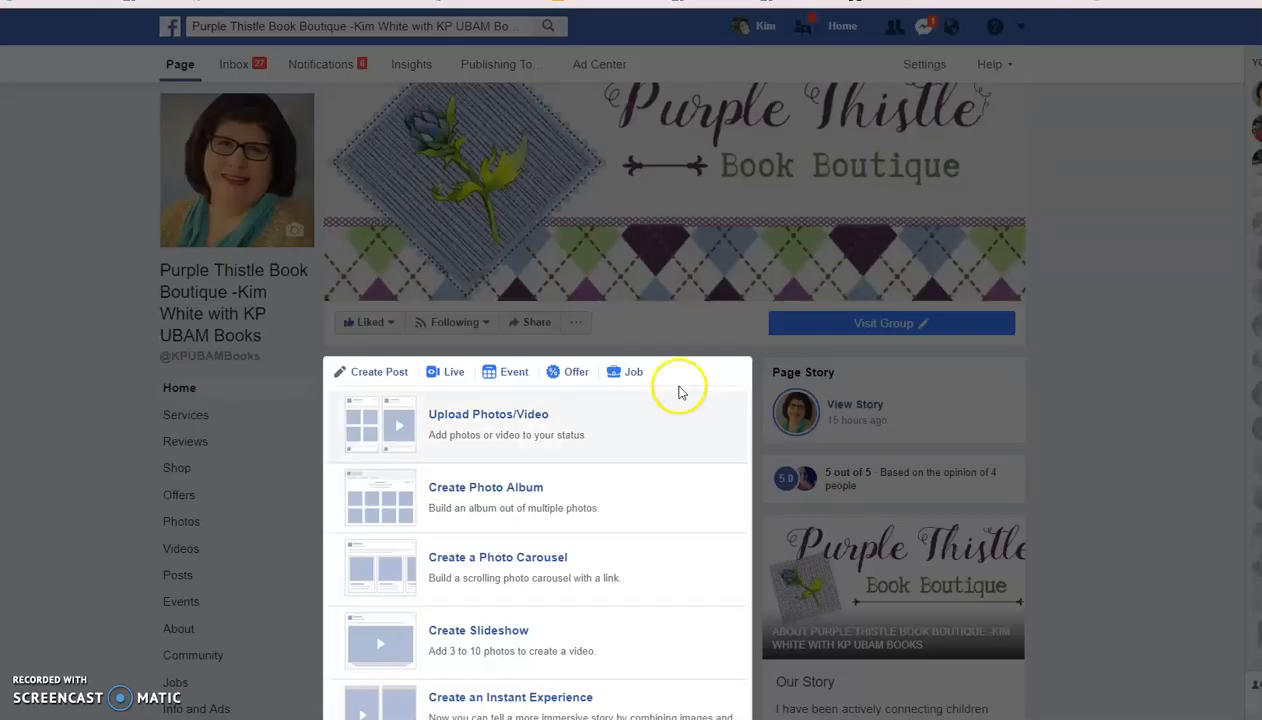
left_click(1062, 362)
- Find the new "Learning fun with UBAM" premiere post on the page and request its reminder, toggling it off and back on
scroll(1062, 362, "down", 5)
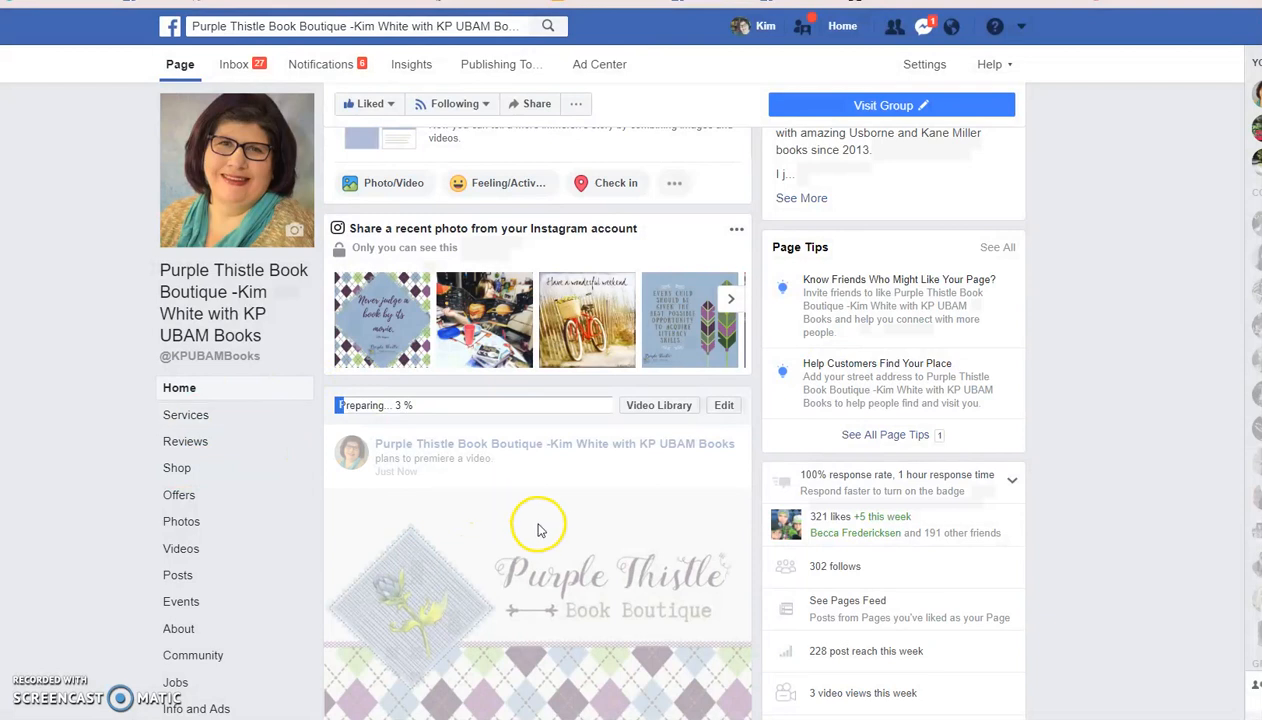
scroll(535, 529, "down", 3)
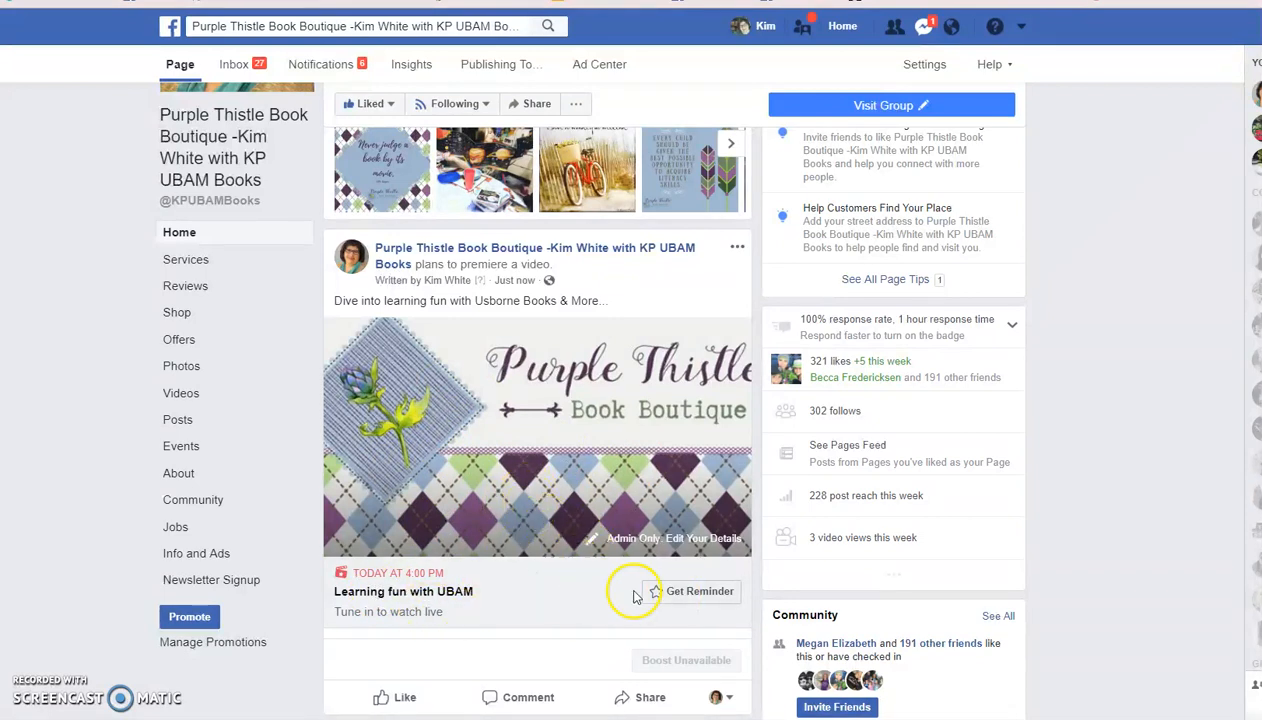
left_click(688, 592)
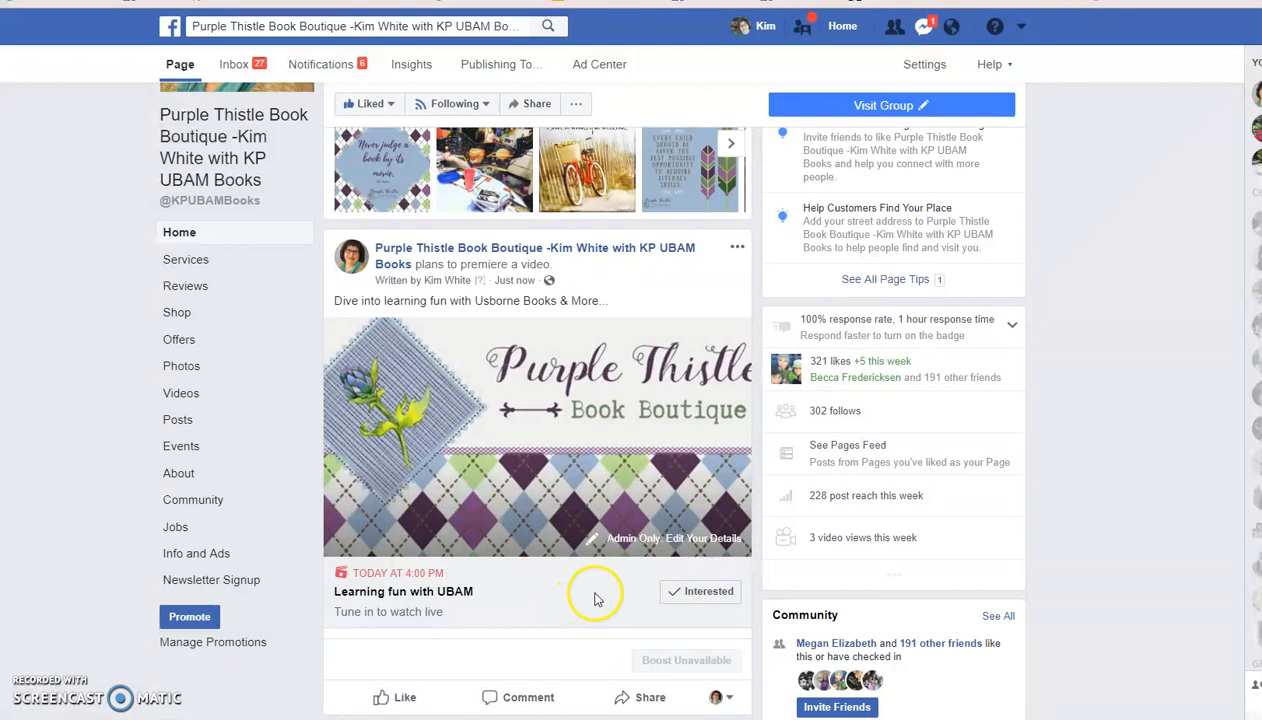
left_click(688, 593)
left_click(677, 597)
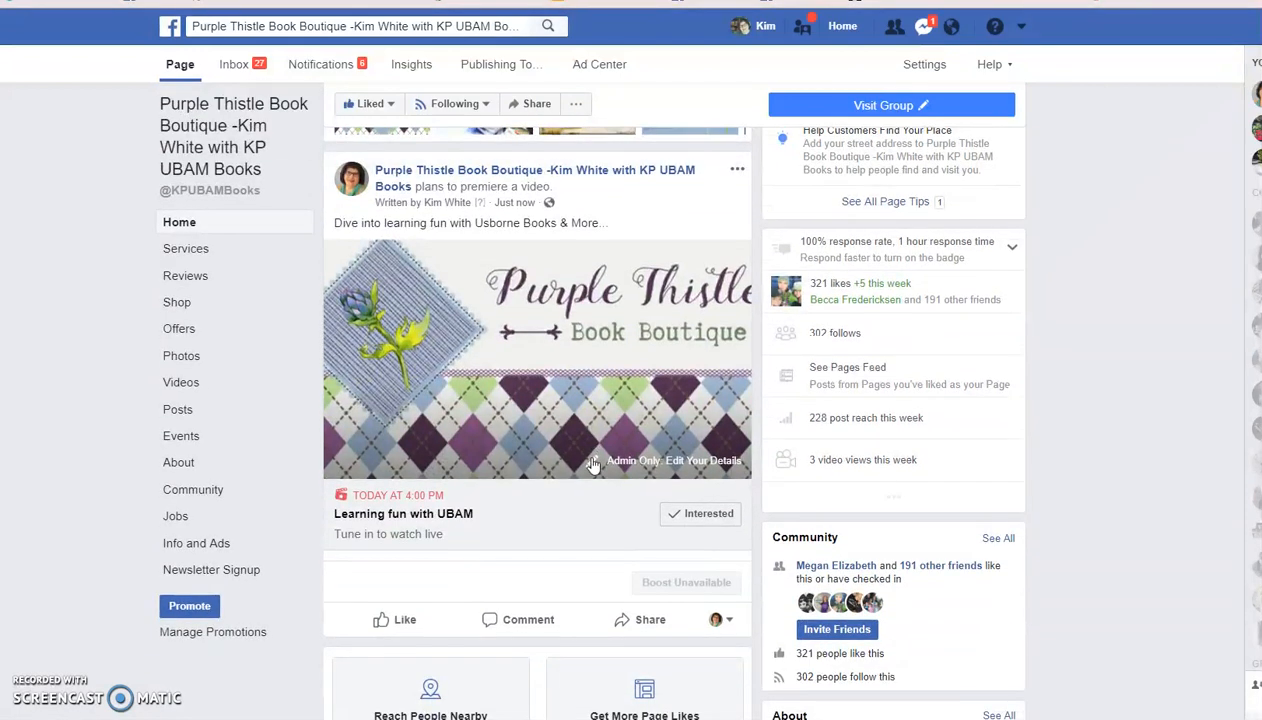
scroll(593, 462, "up", 3)
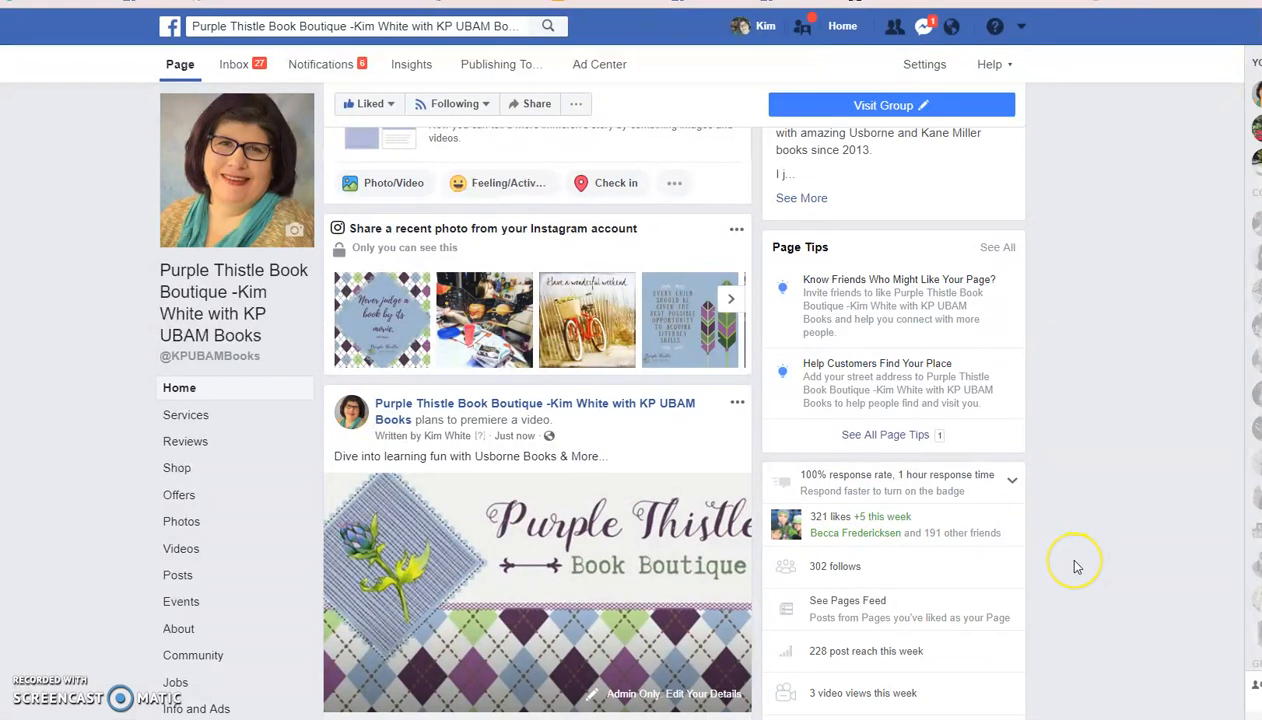
scroll(1075, 567, "down", 3)
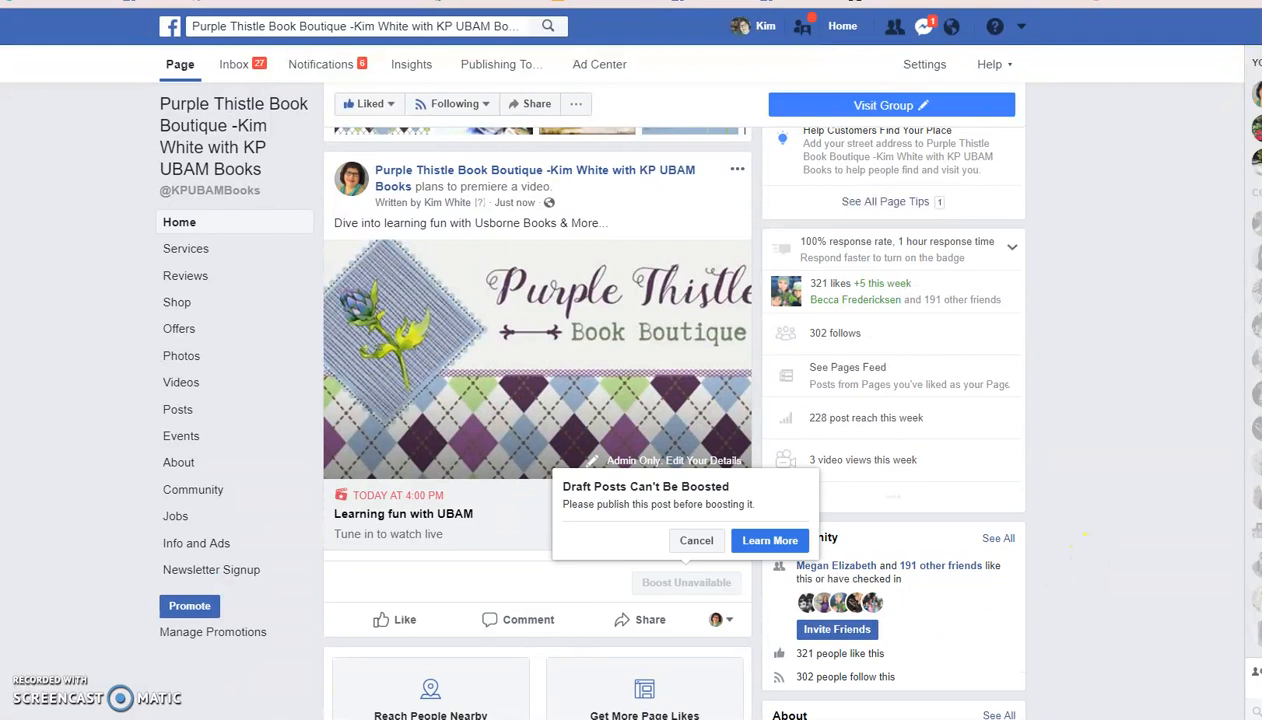